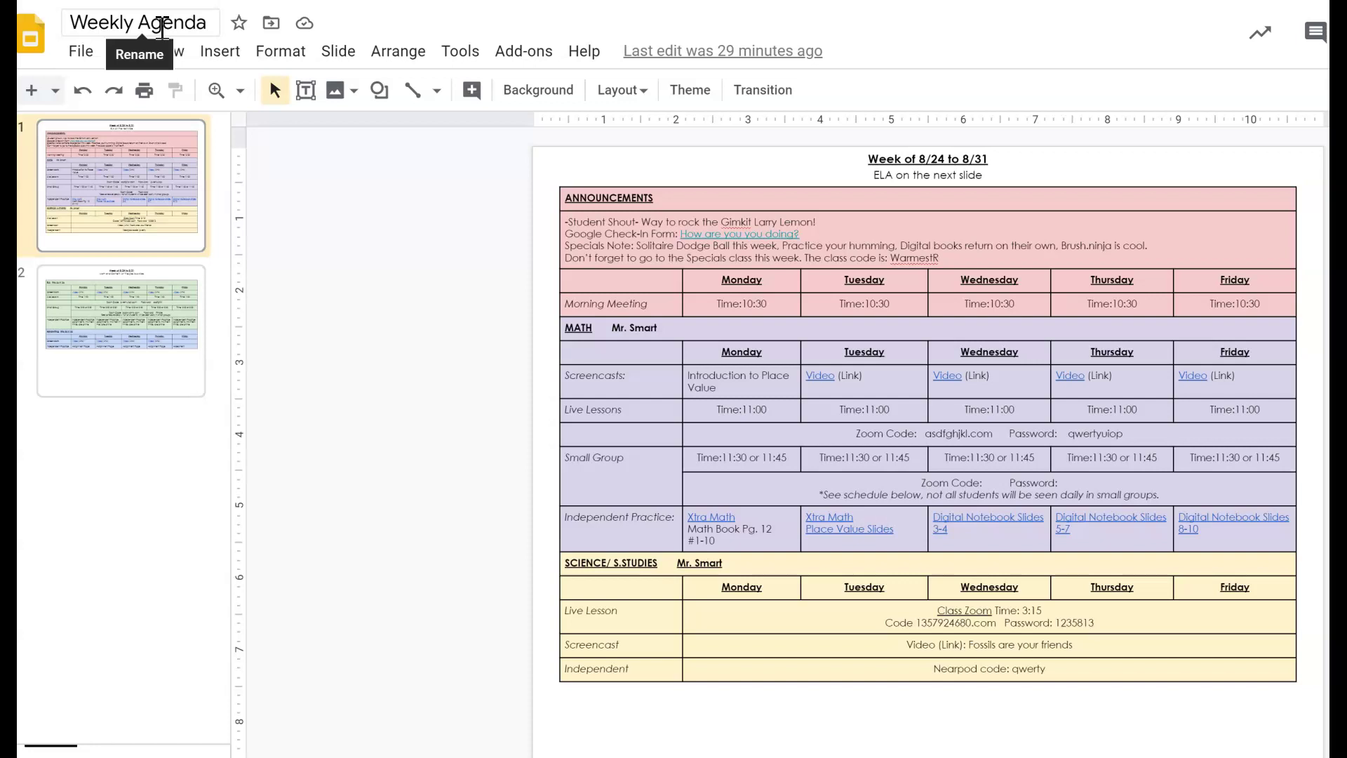
Publish the Weekly Agenda deck to the web and select its published link.
left_click(80, 52)
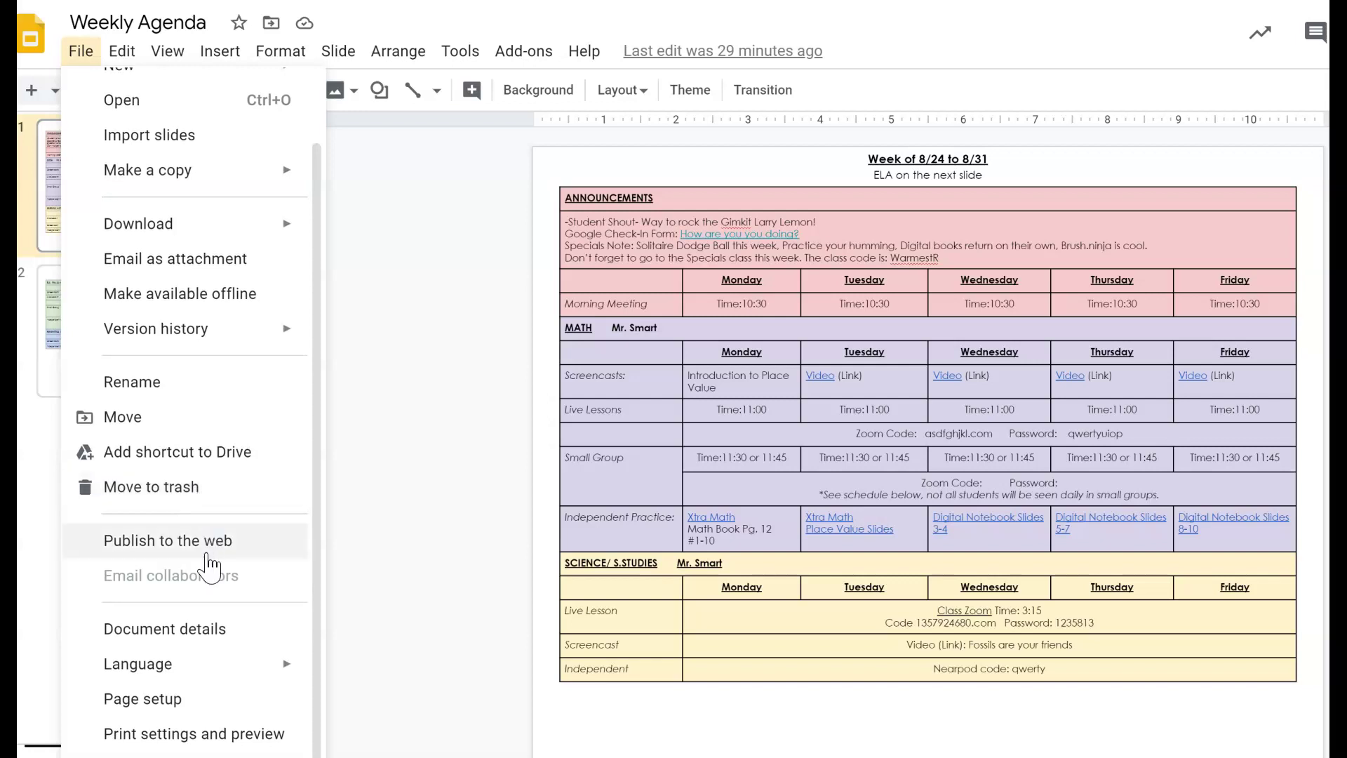
left_click(219, 550)
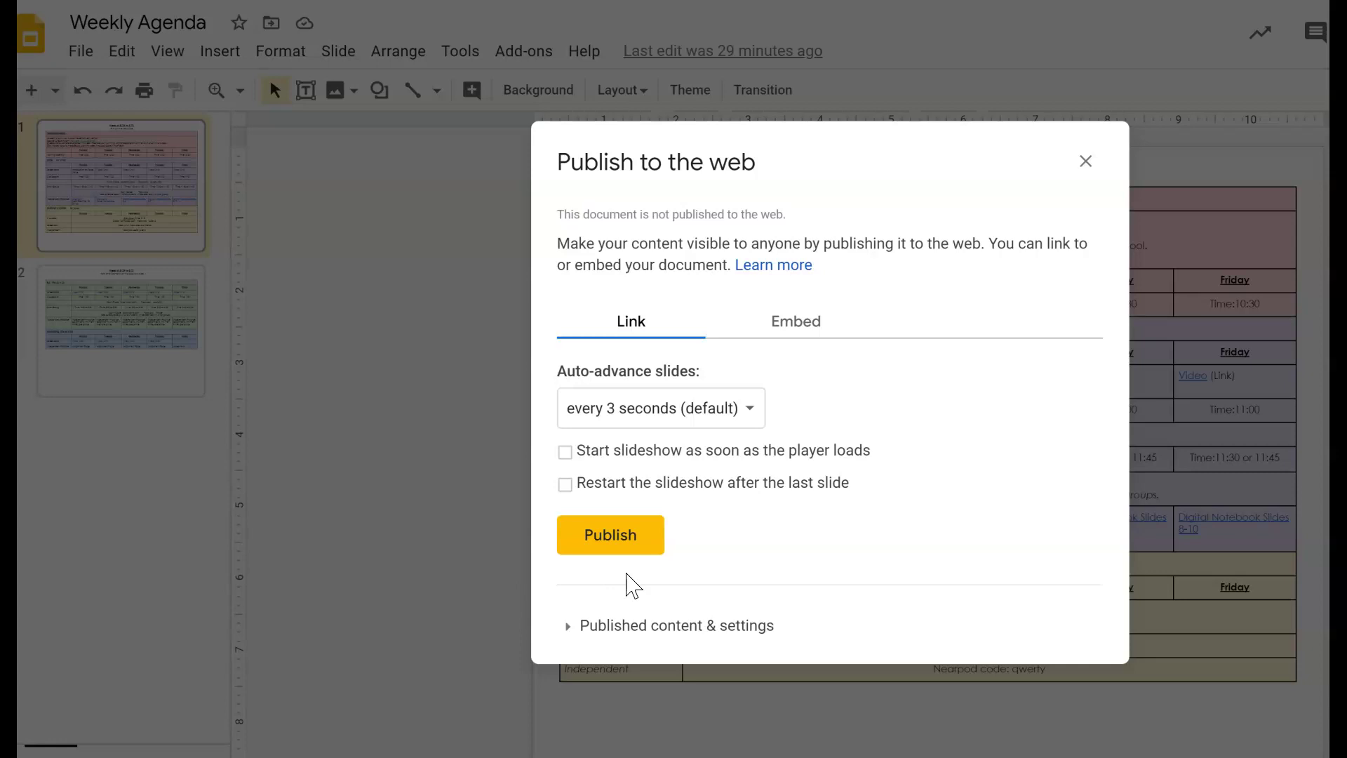
left_click(611, 539)
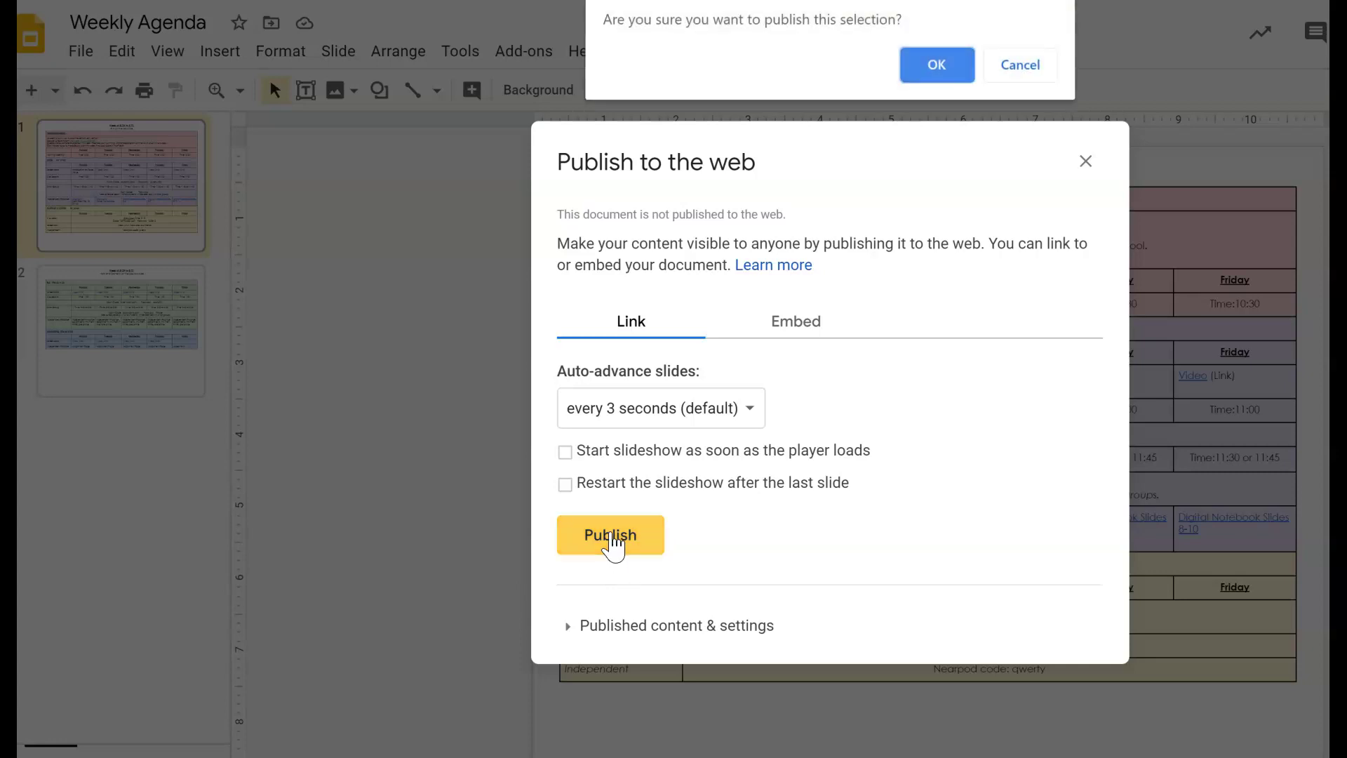
left_click(938, 78)
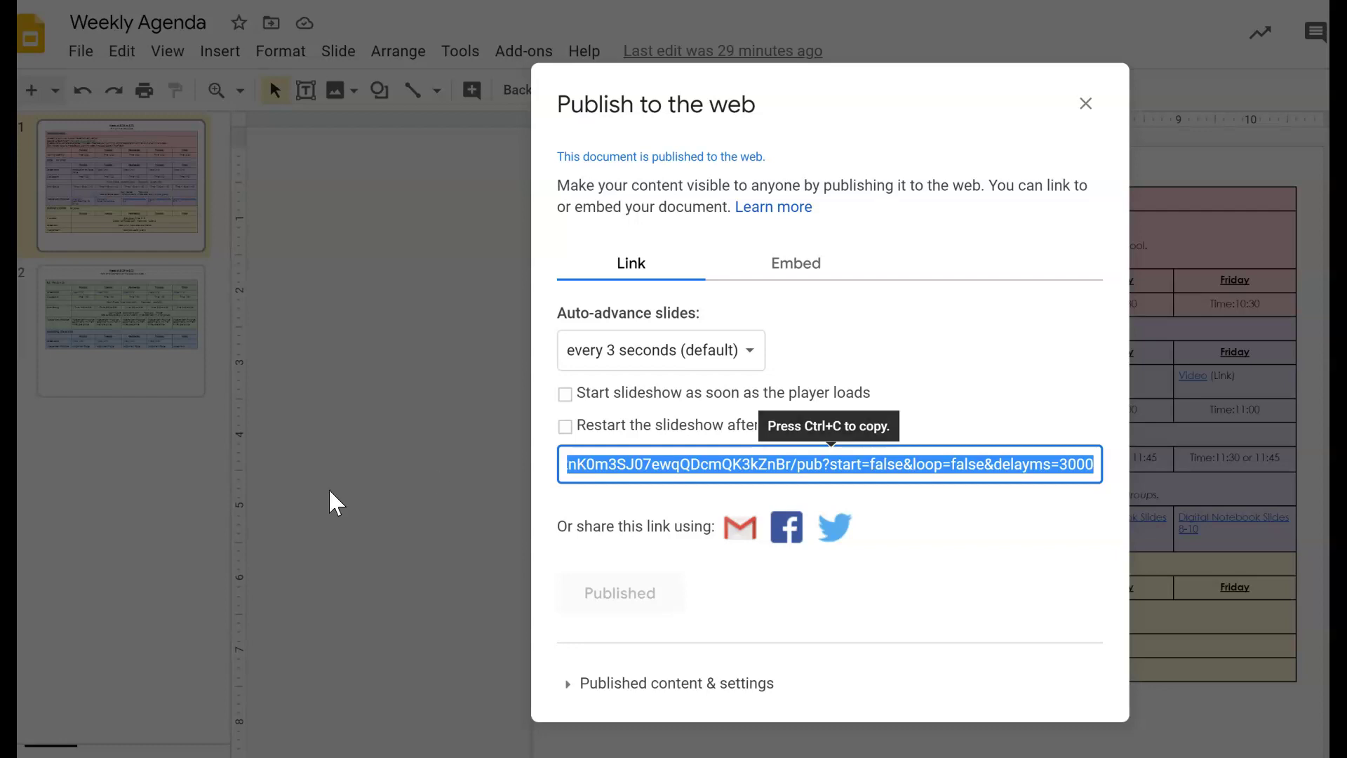
triple_click(898, 466)
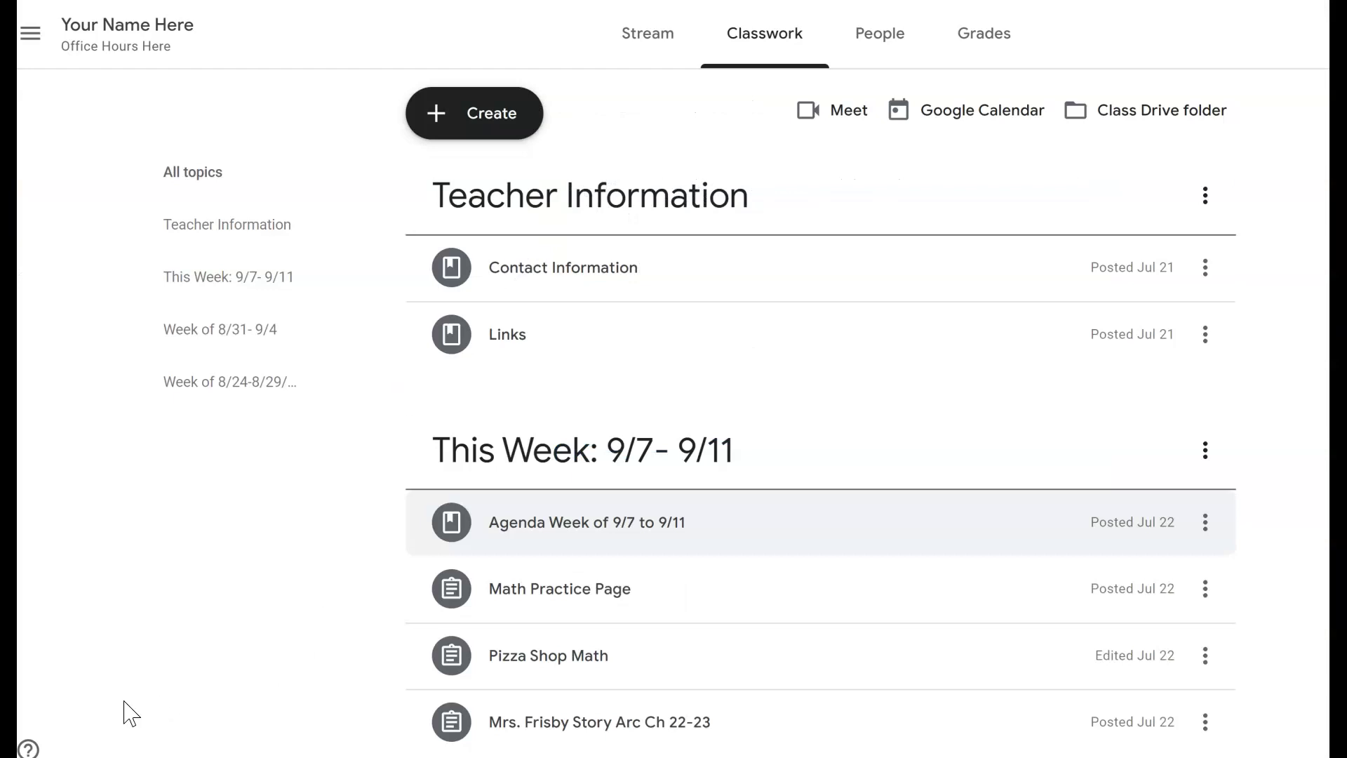
Find the Agenda Week of 8/24 - 8/29 post on Classwork and choose Edit from its menu.
scroll(604, 554, "down", 6)
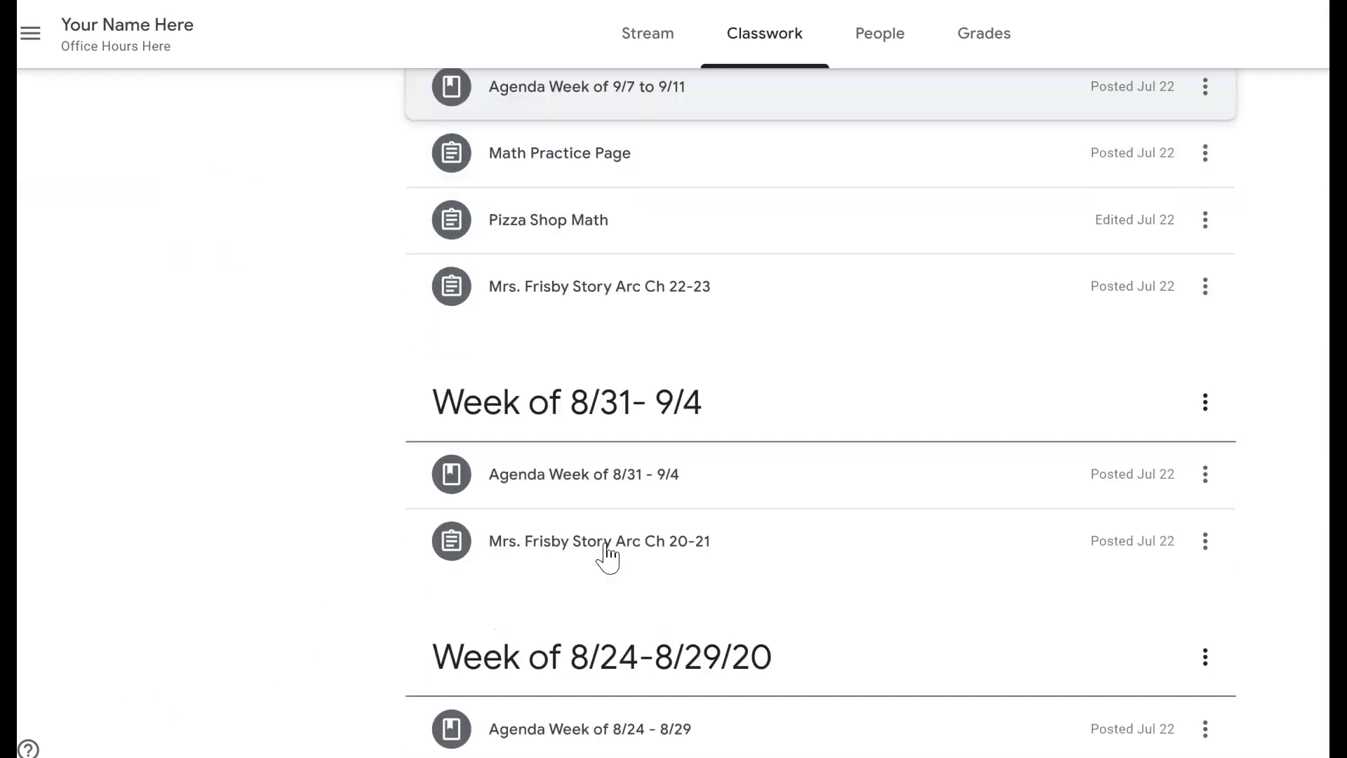
scroll(604, 562, "down", 2)
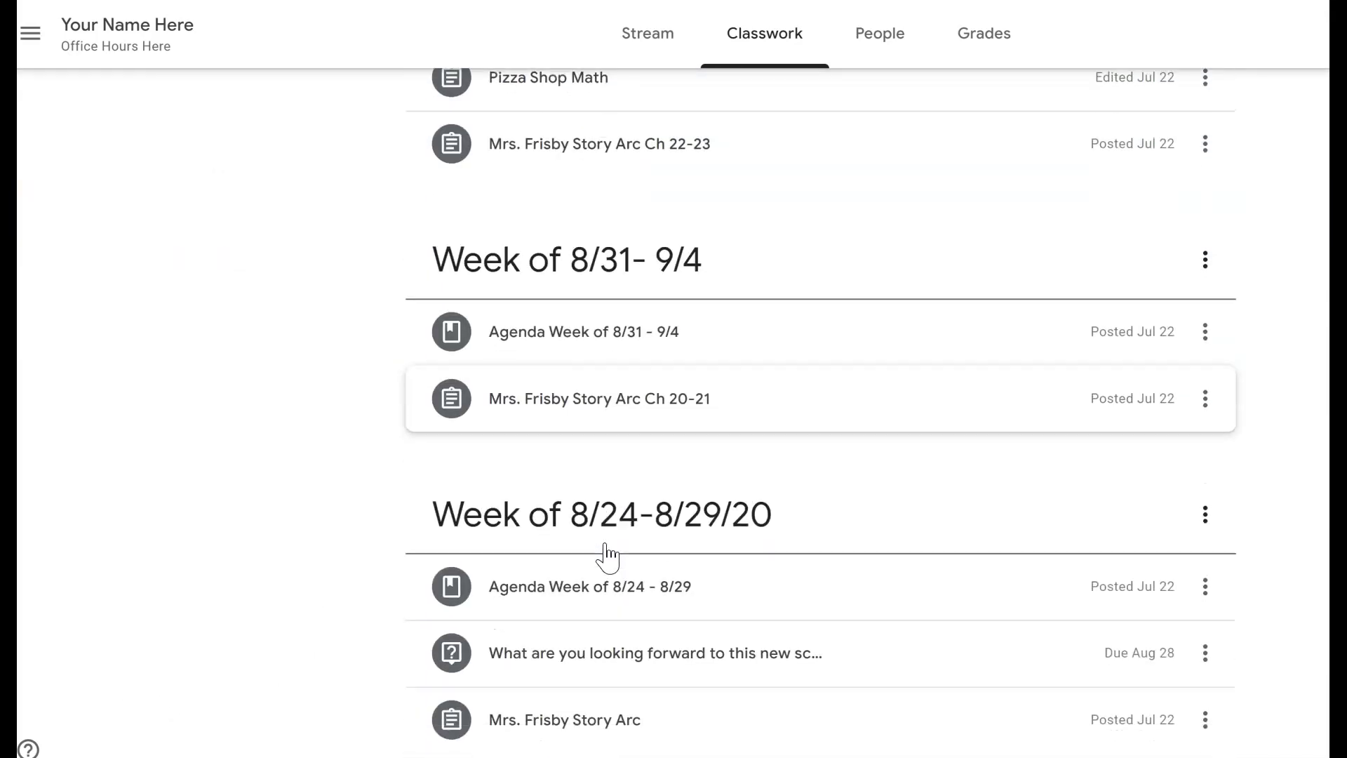
left_click(593, 597)
left_click(593, 597)
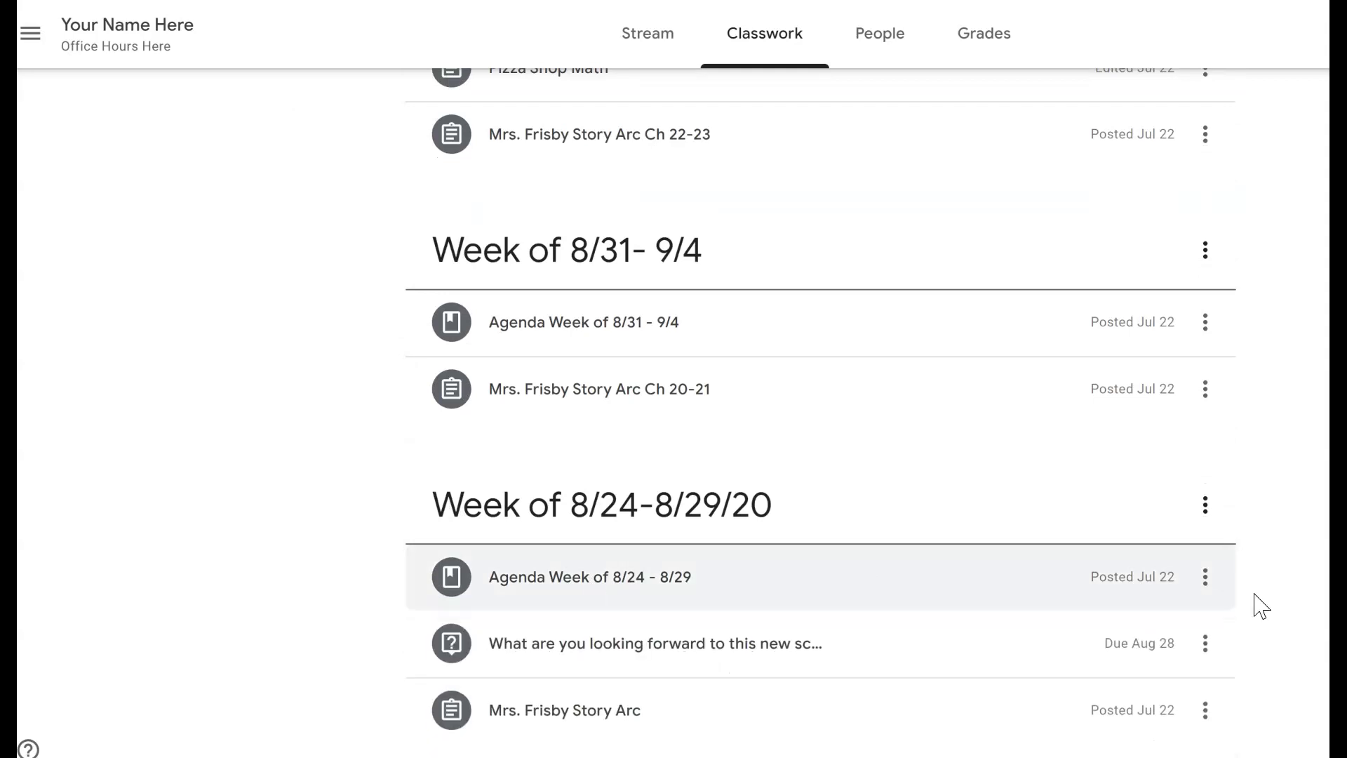
left_click(1207, 580)
left_click(1171, 597)
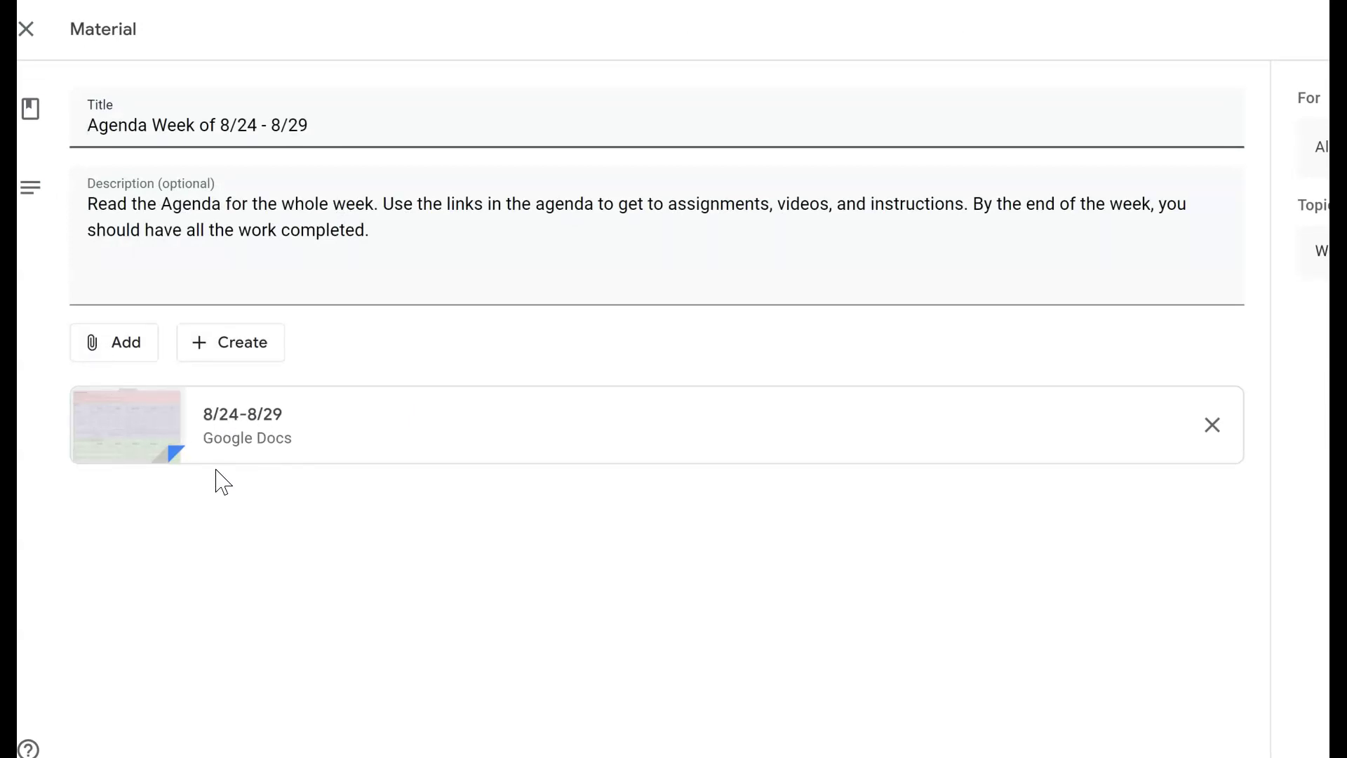
Attach the pasted Weekly Agenda published link to the 8/24 - 8/29 agenda material.
left_click(108, 364)
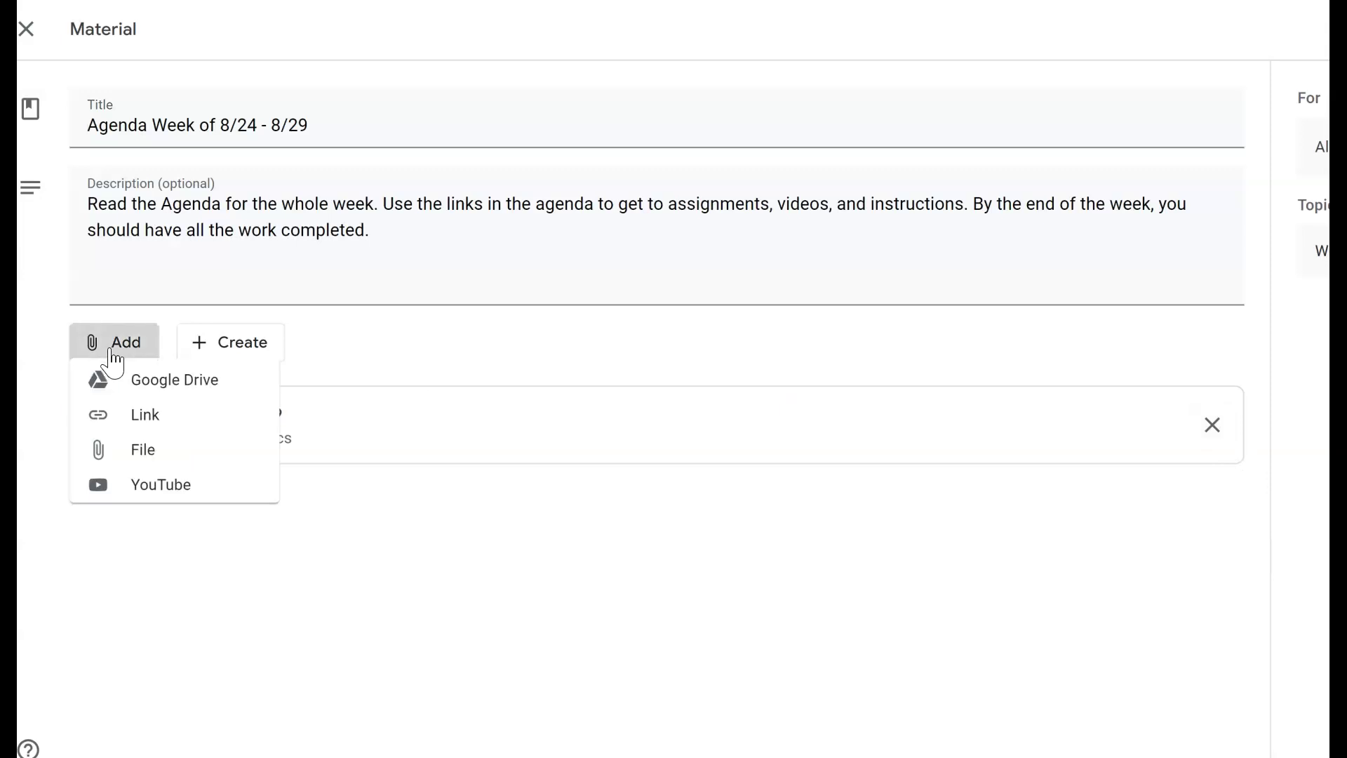
left_click(161, 430)
key("ctrl+v")
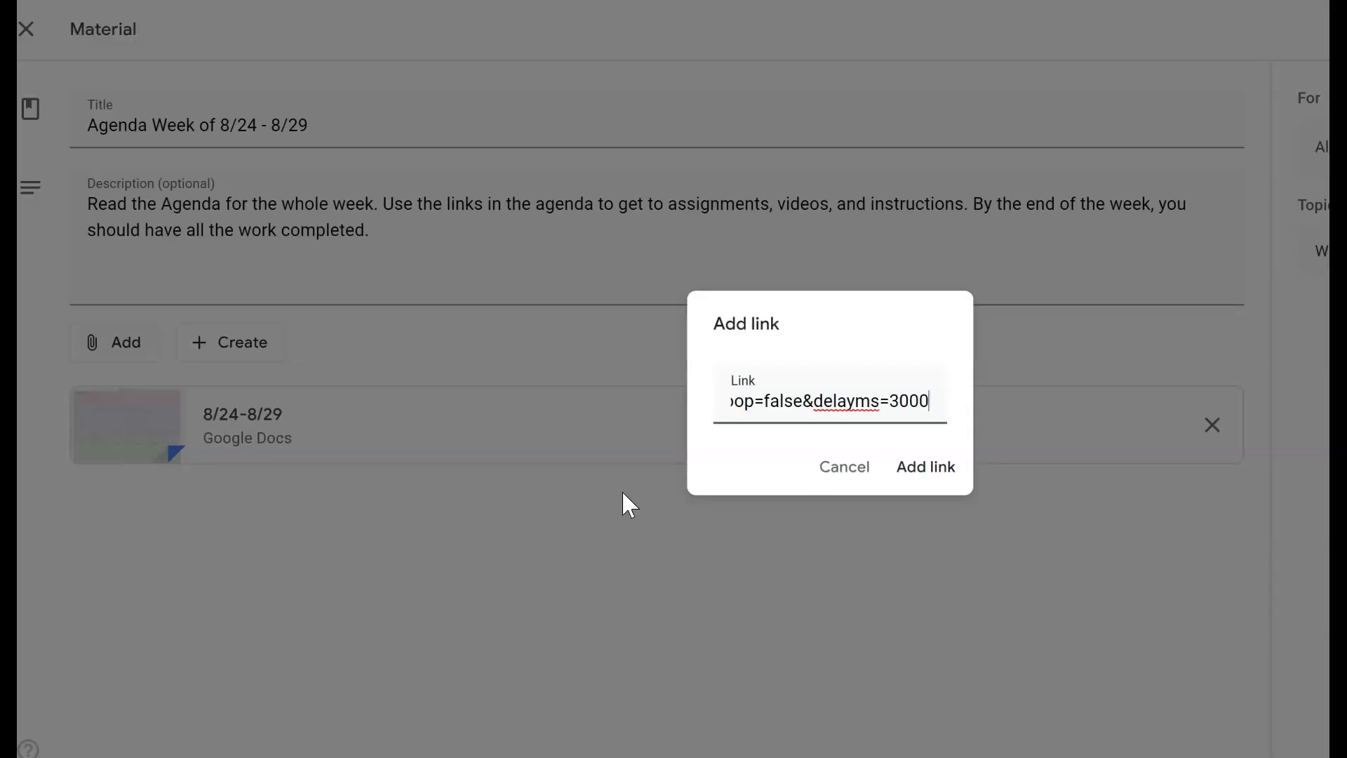
left_click(936, 470)
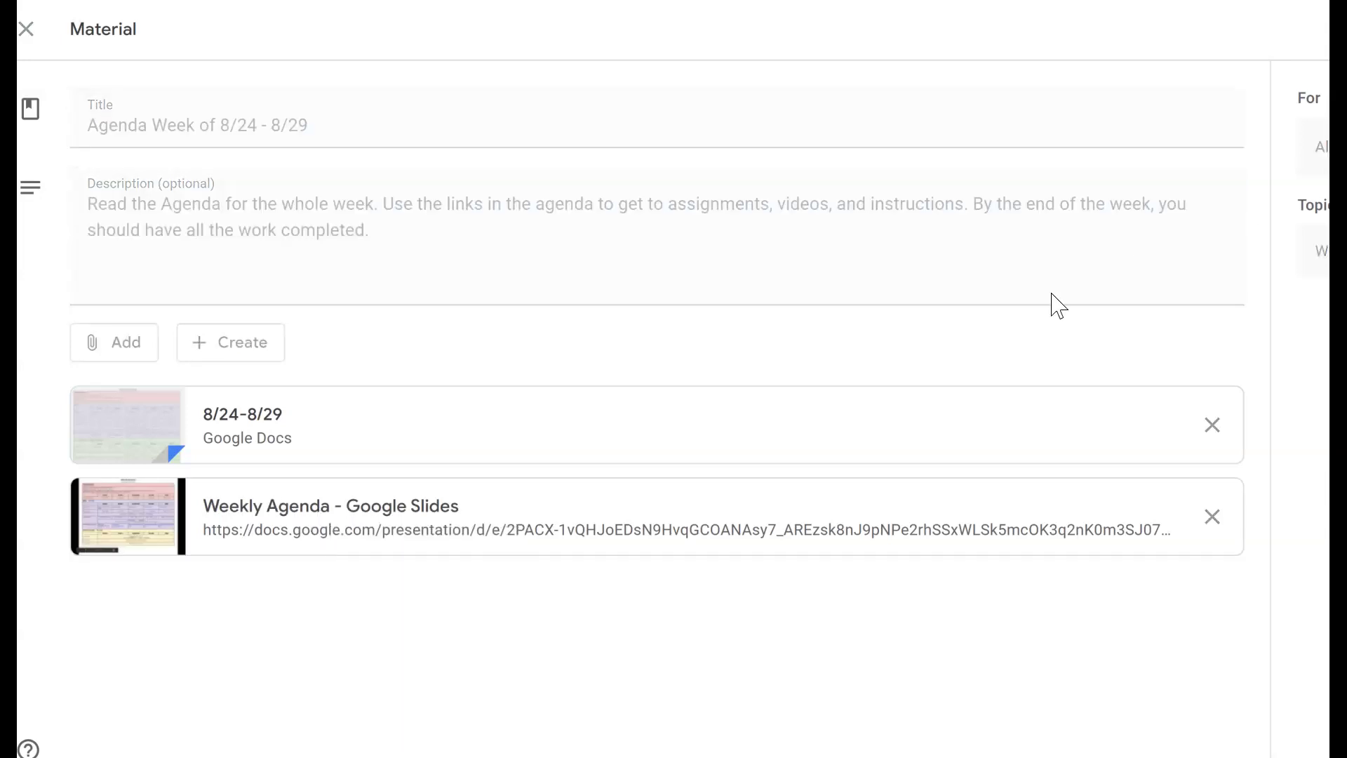
scroll(807, 183, "up", 10)
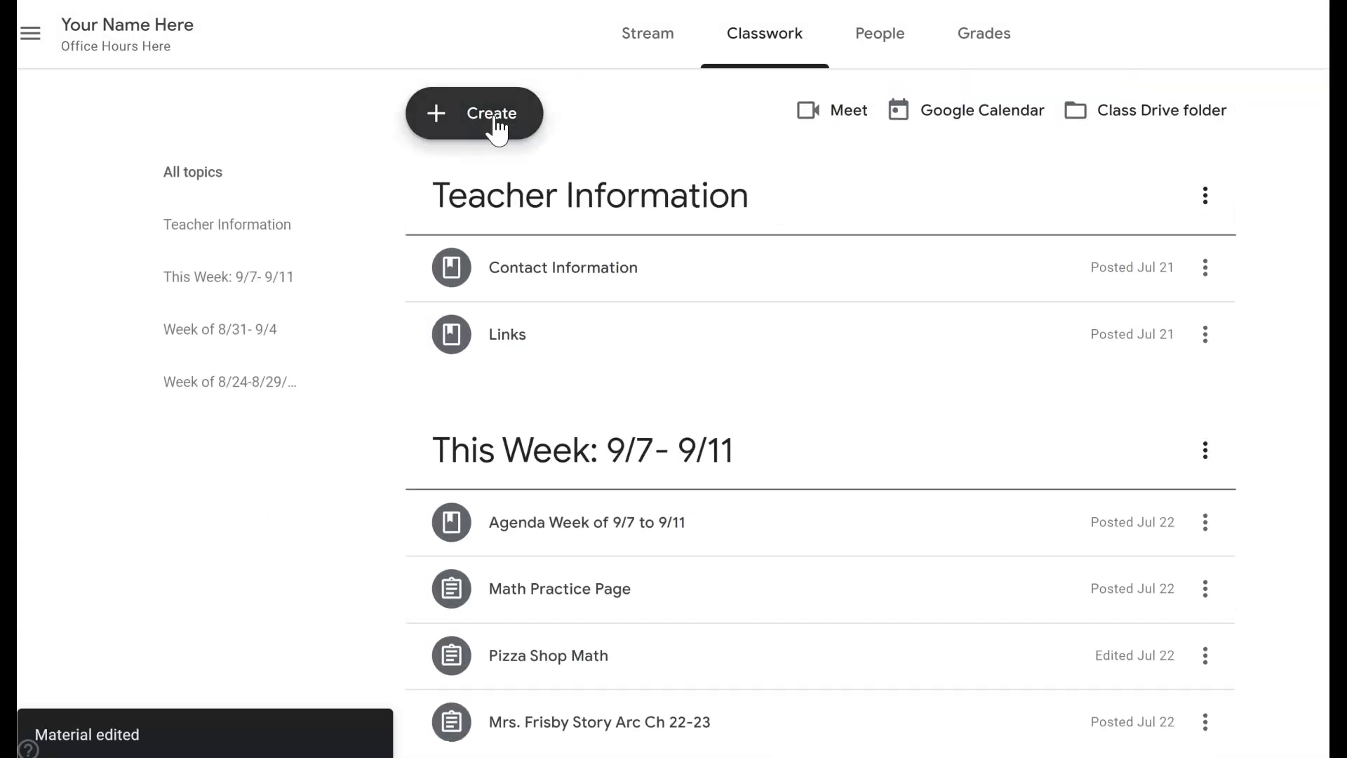
Reuse the Agenda Week of 8/24 - 8/29 post and remove its Google Docs attachment.
left_click(496, 125)
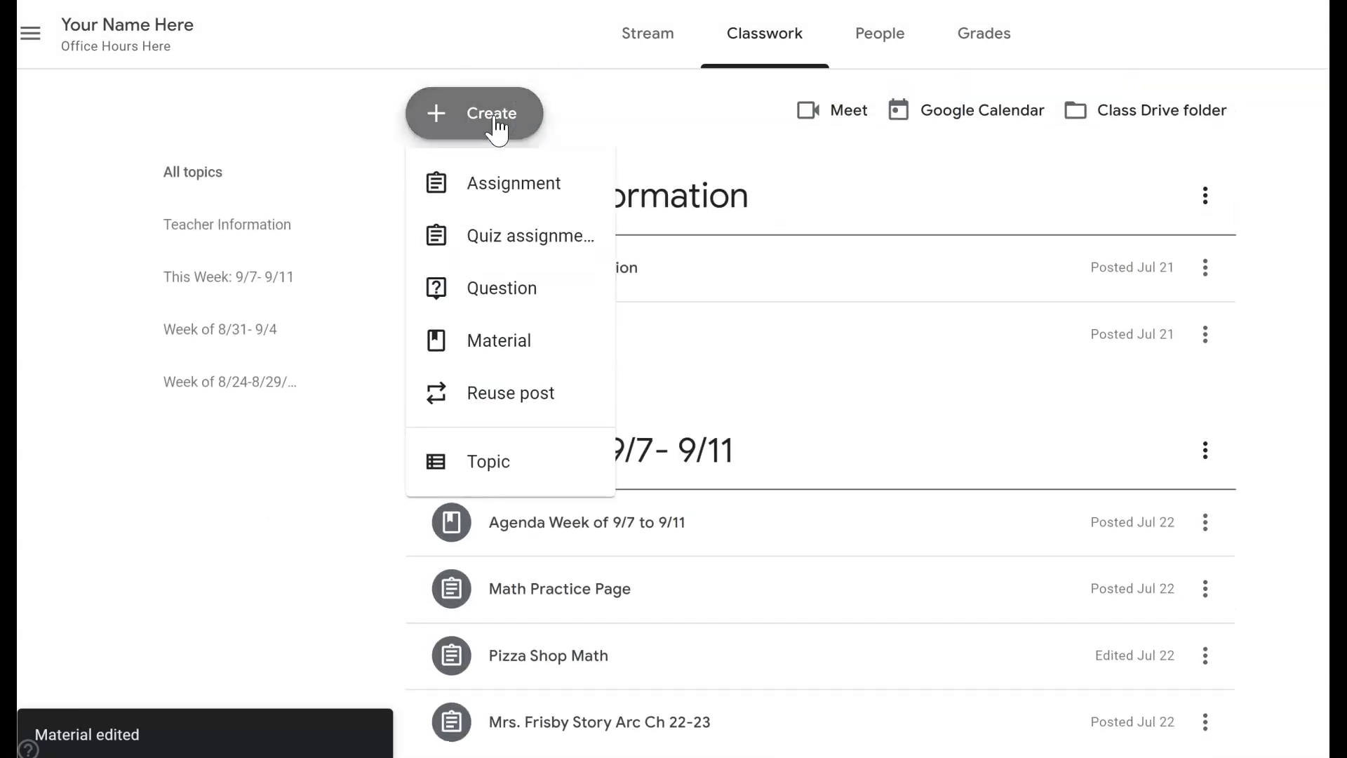
left_click(498, 395)
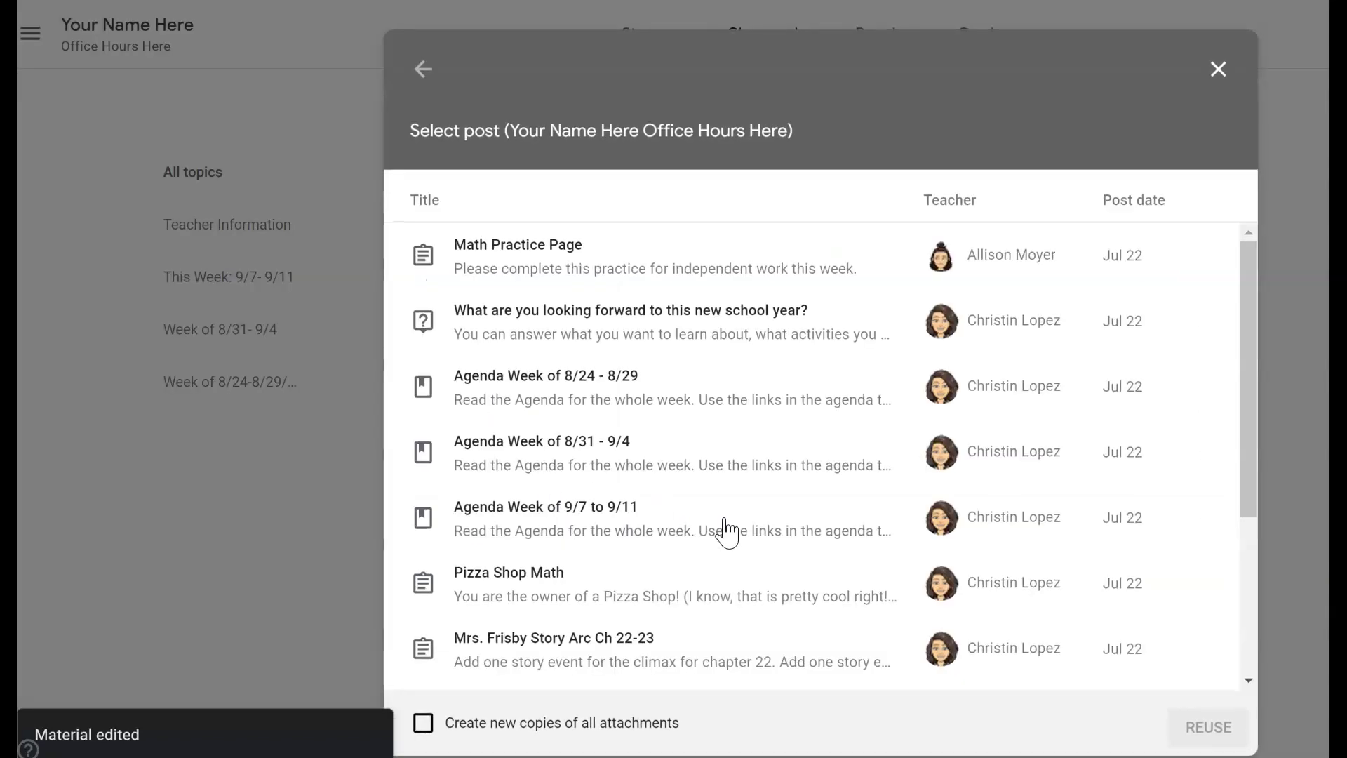
left_click(611, 391)
left_click(1196, 731)
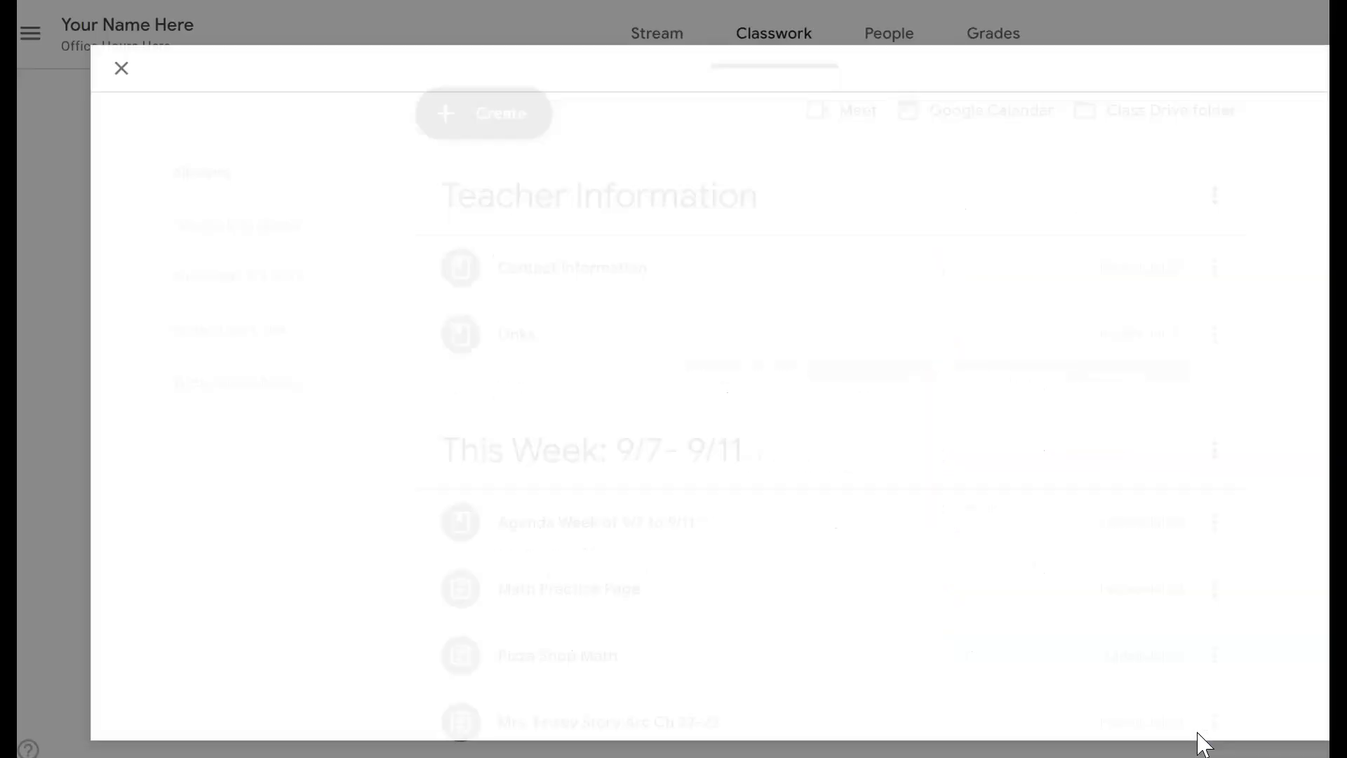
left_click(1213, 425)
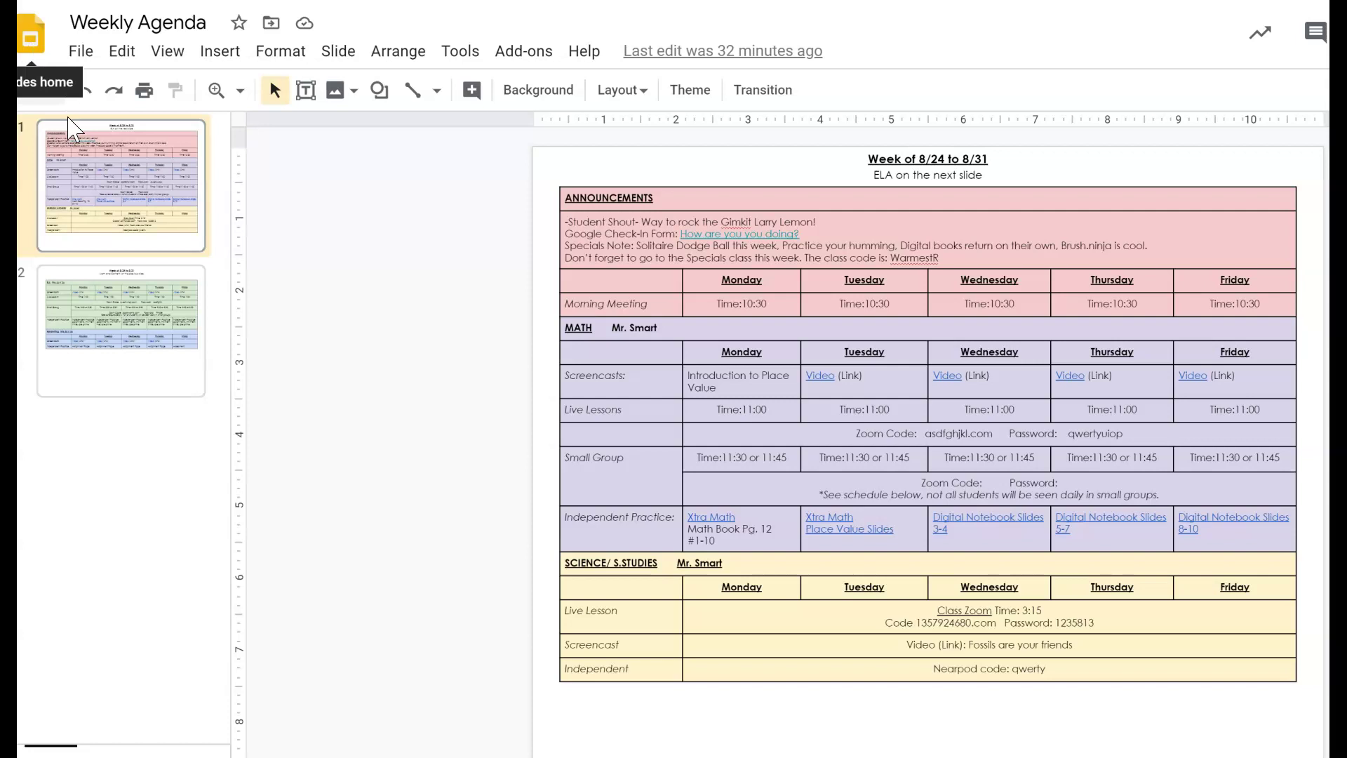
Duplicate slides 1 and 2 together, then view the copy at slide 3.
left_click(95, 343)
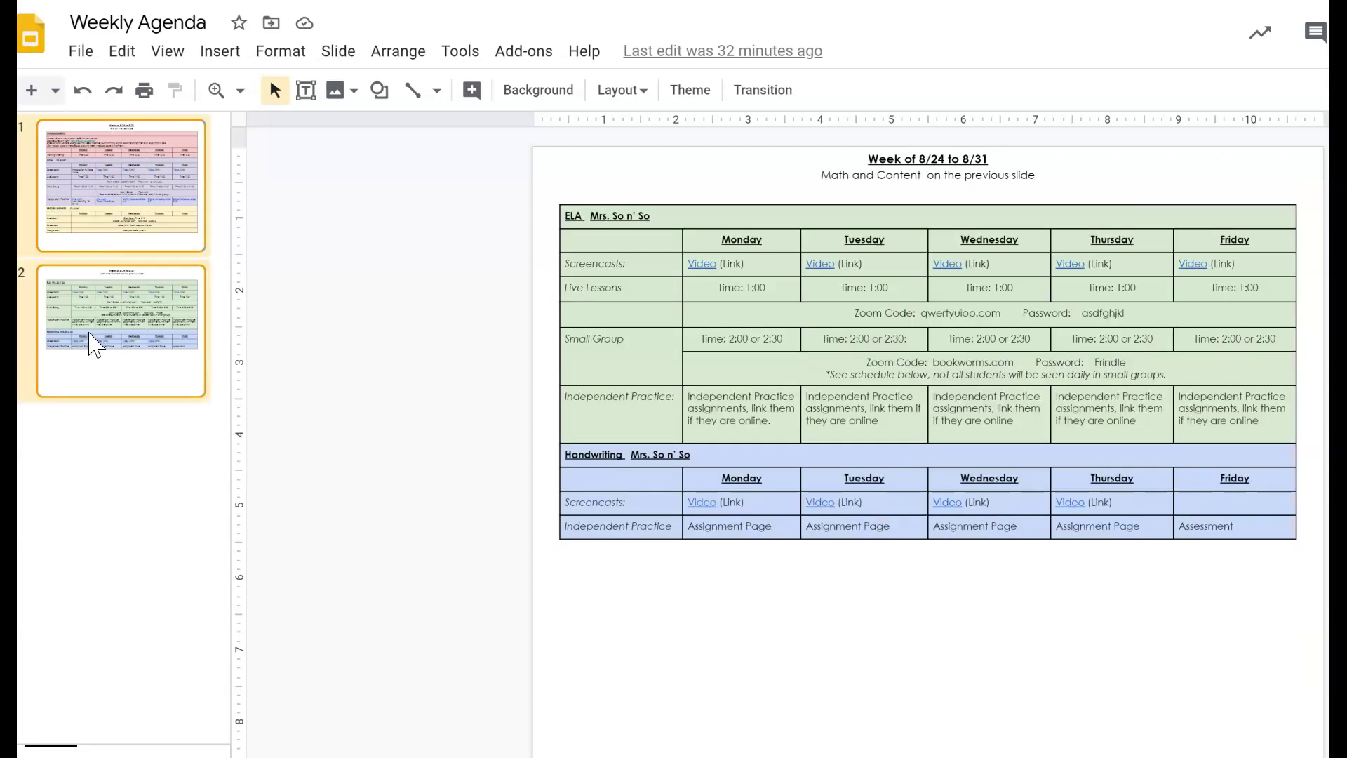
right_click(95, 343)
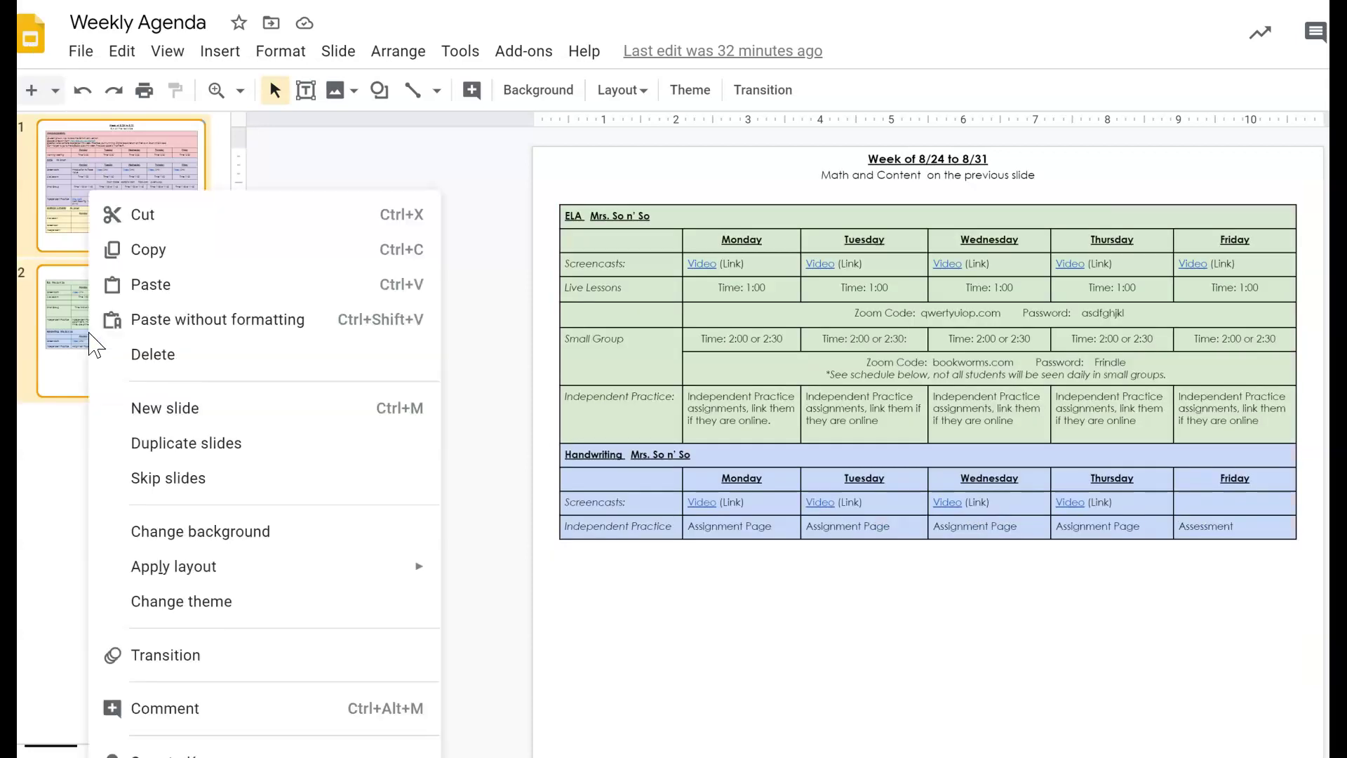
left_click(201, 459)
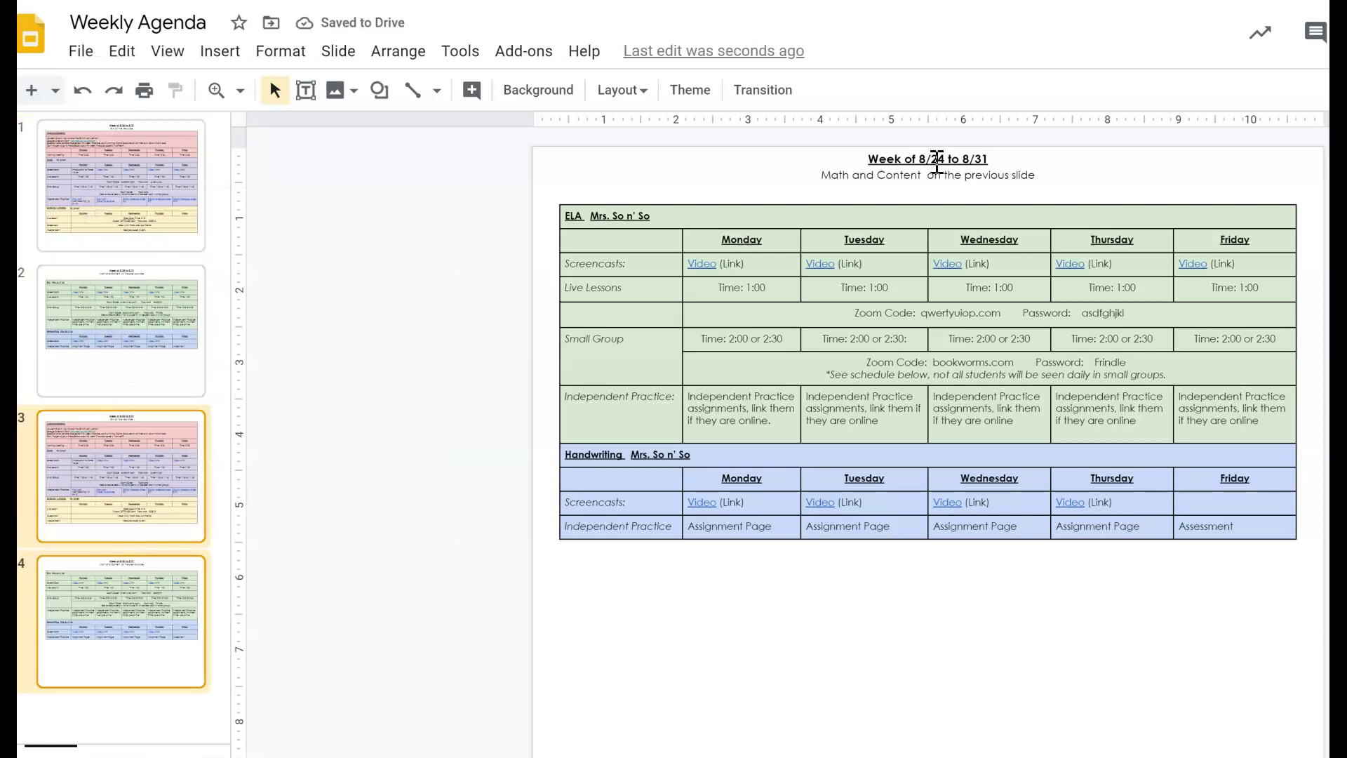
left_click(109, 495)
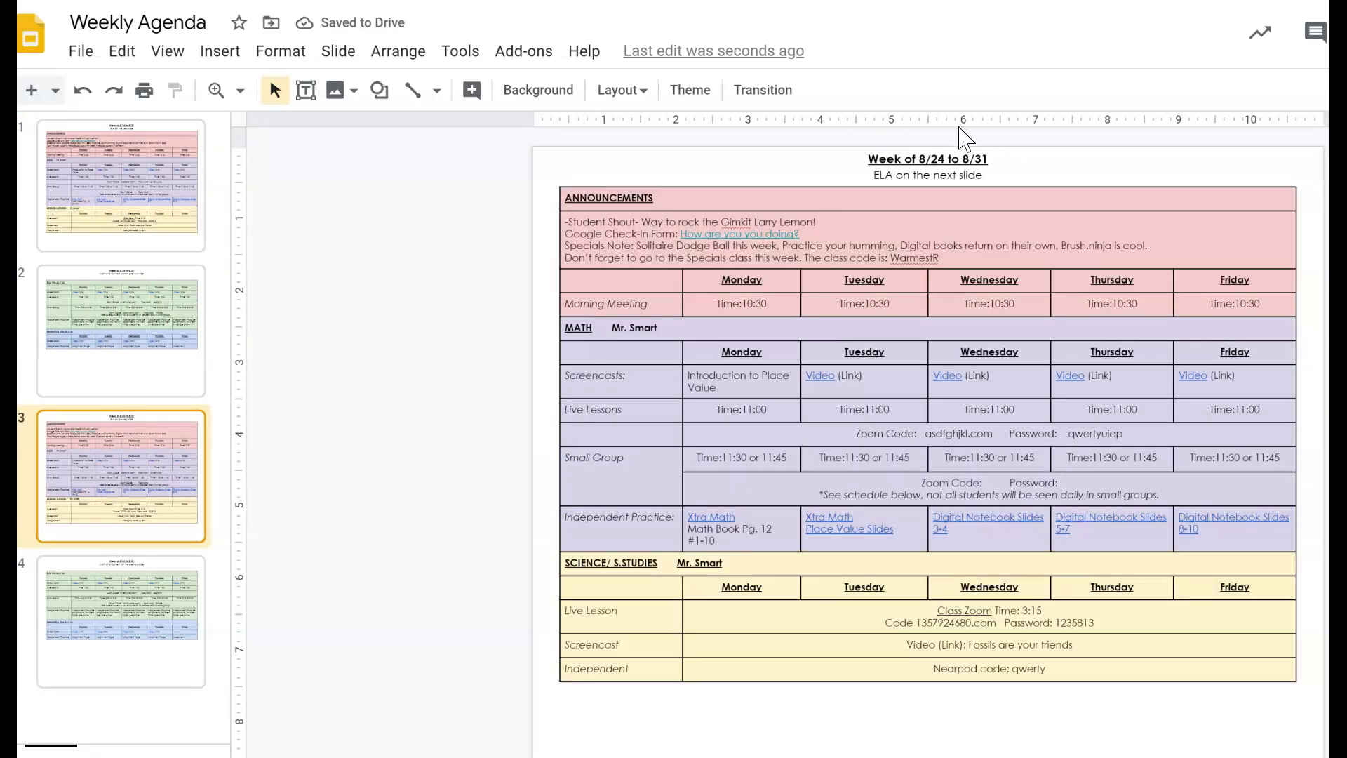
Change slide 3's title dates to 9/4 and 9/7.
left_click(921, 160)
double_click(922, 160)
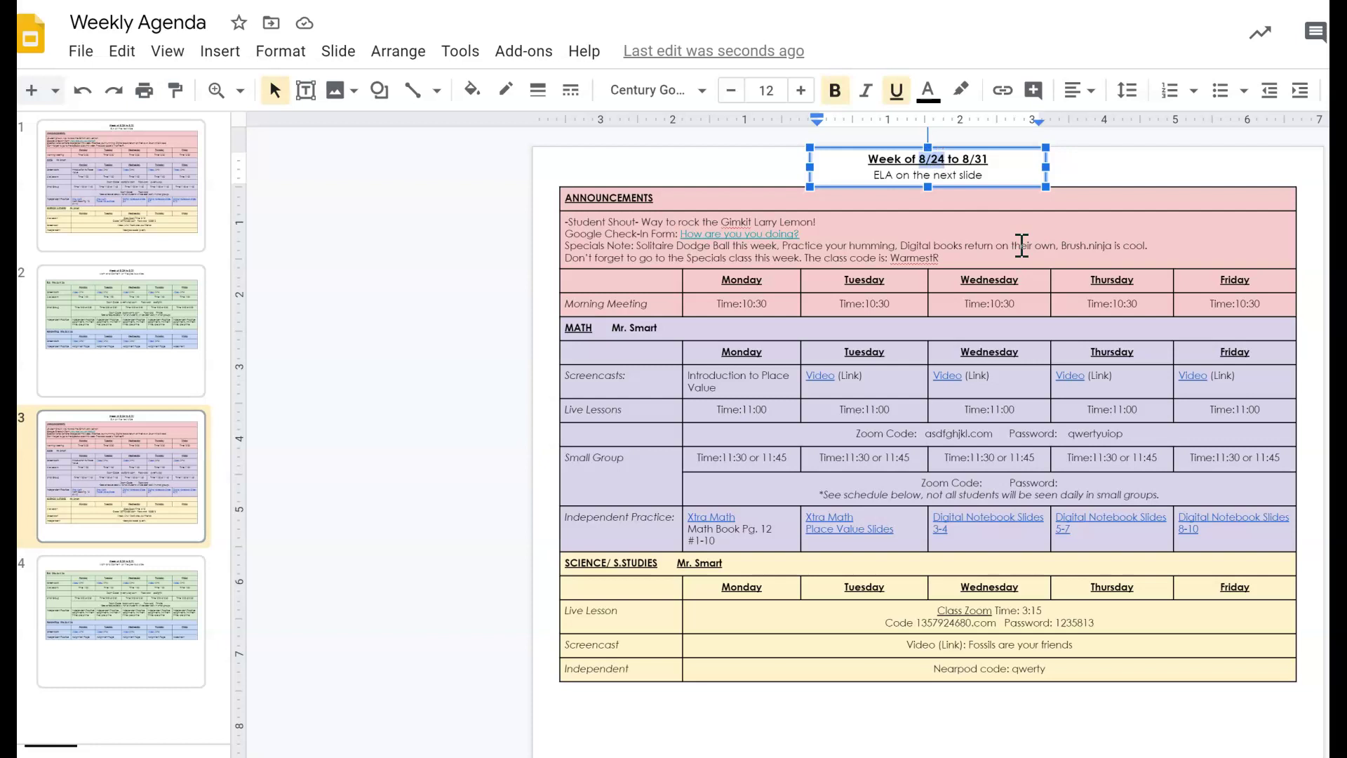
type("9/4")
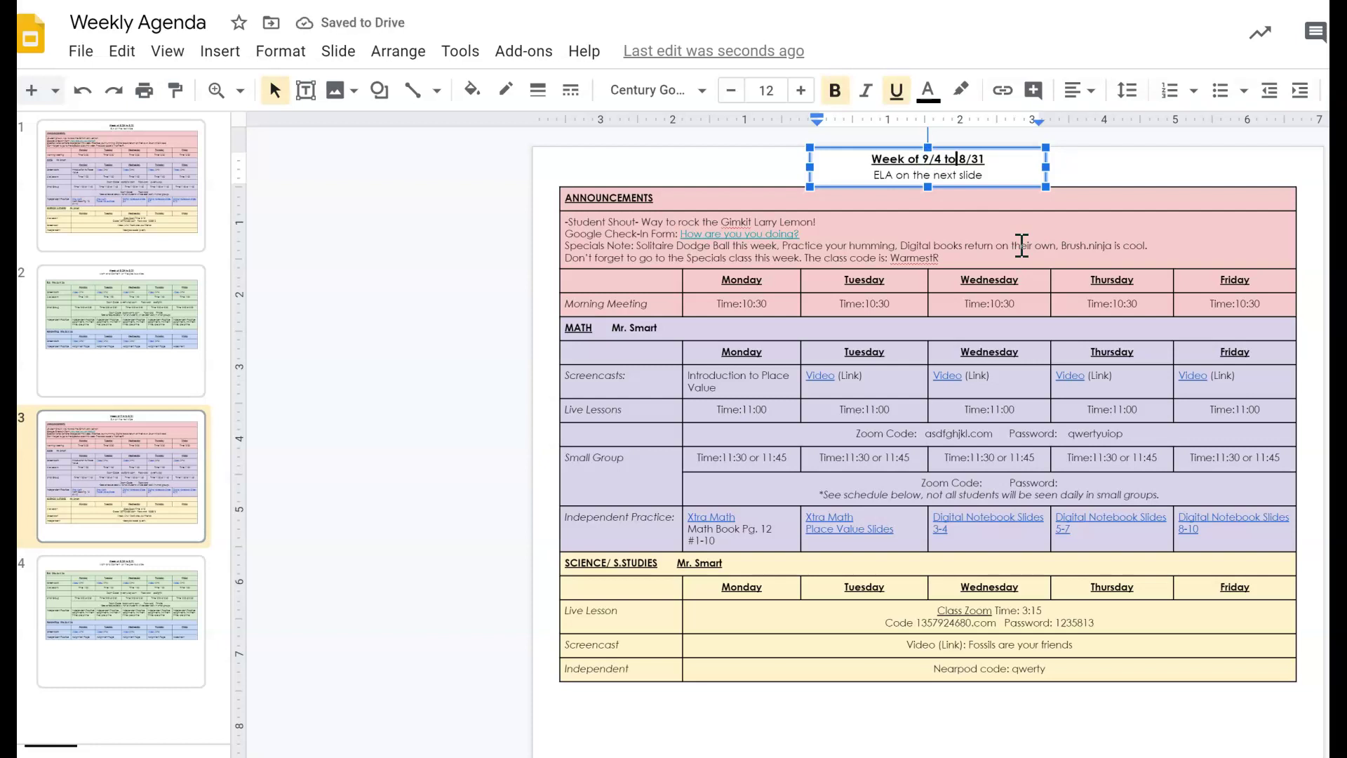
key("Delete")
key("Delete")
key("Delete")
key("Delete")
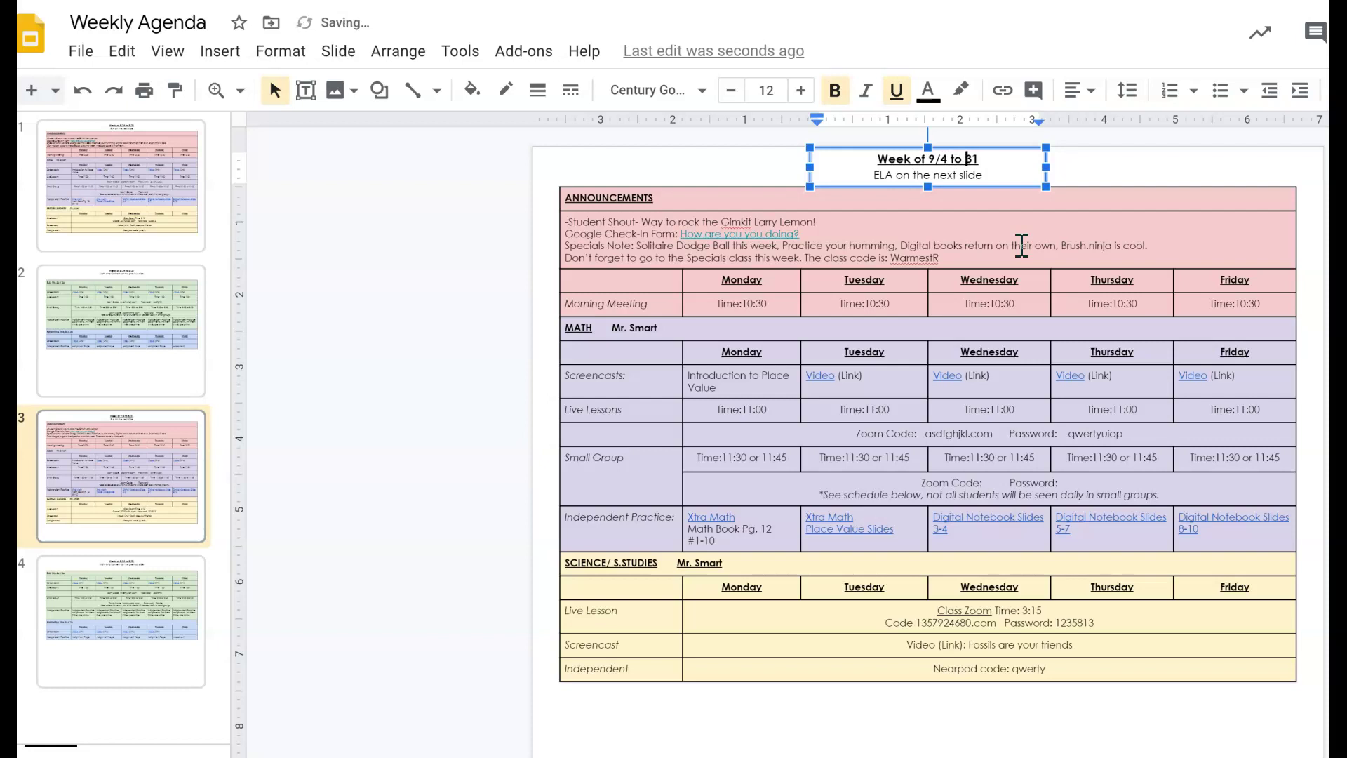
type("9/7")
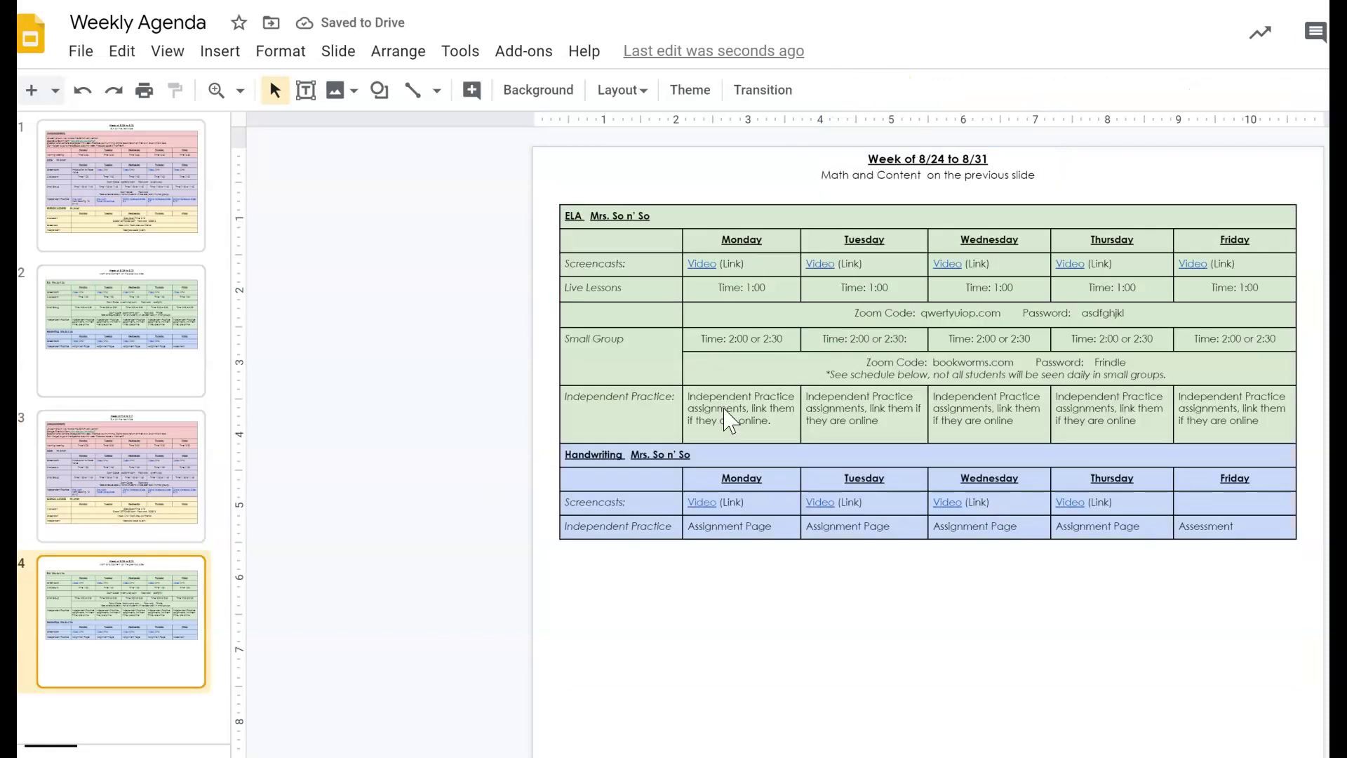
Review slides 1 through 4 to compare the agendas.
left_click(137, 591)
left_click(140, 193)
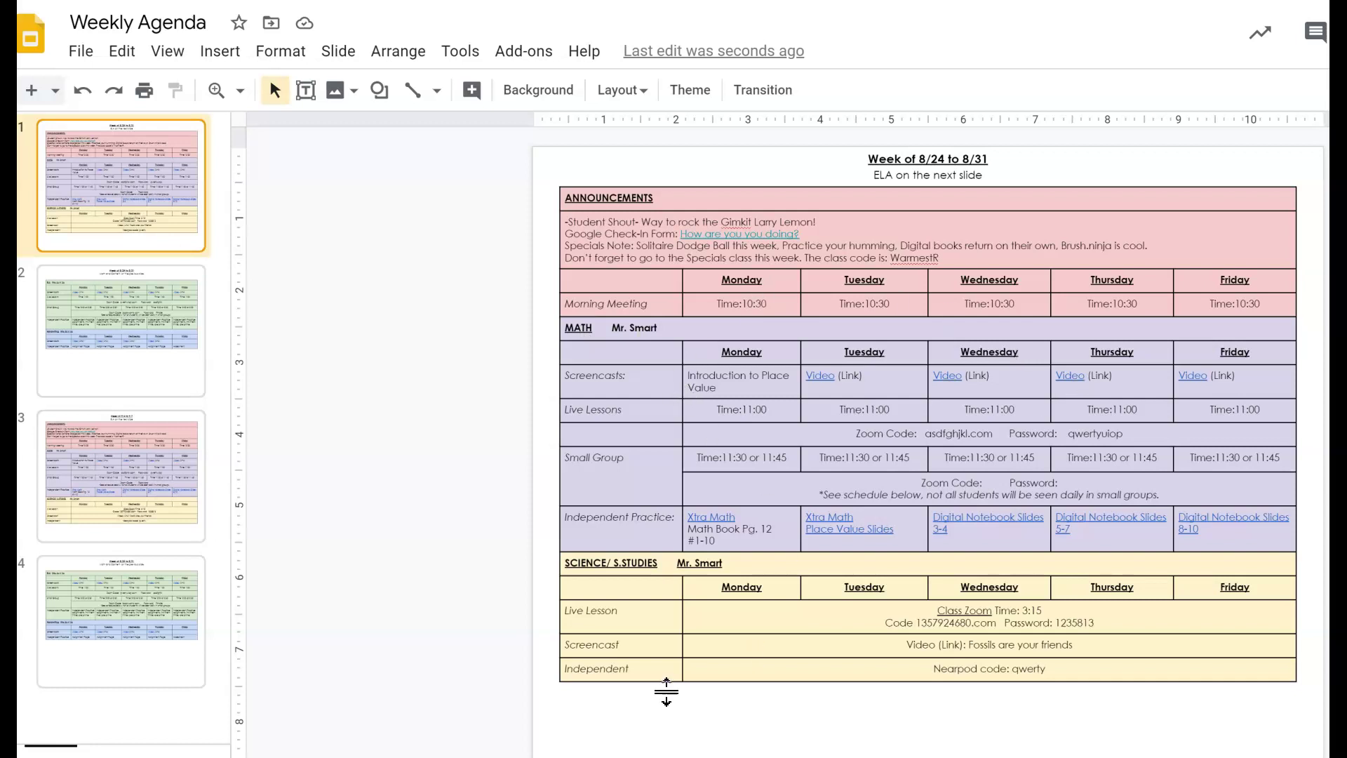
left_click(56, 309)
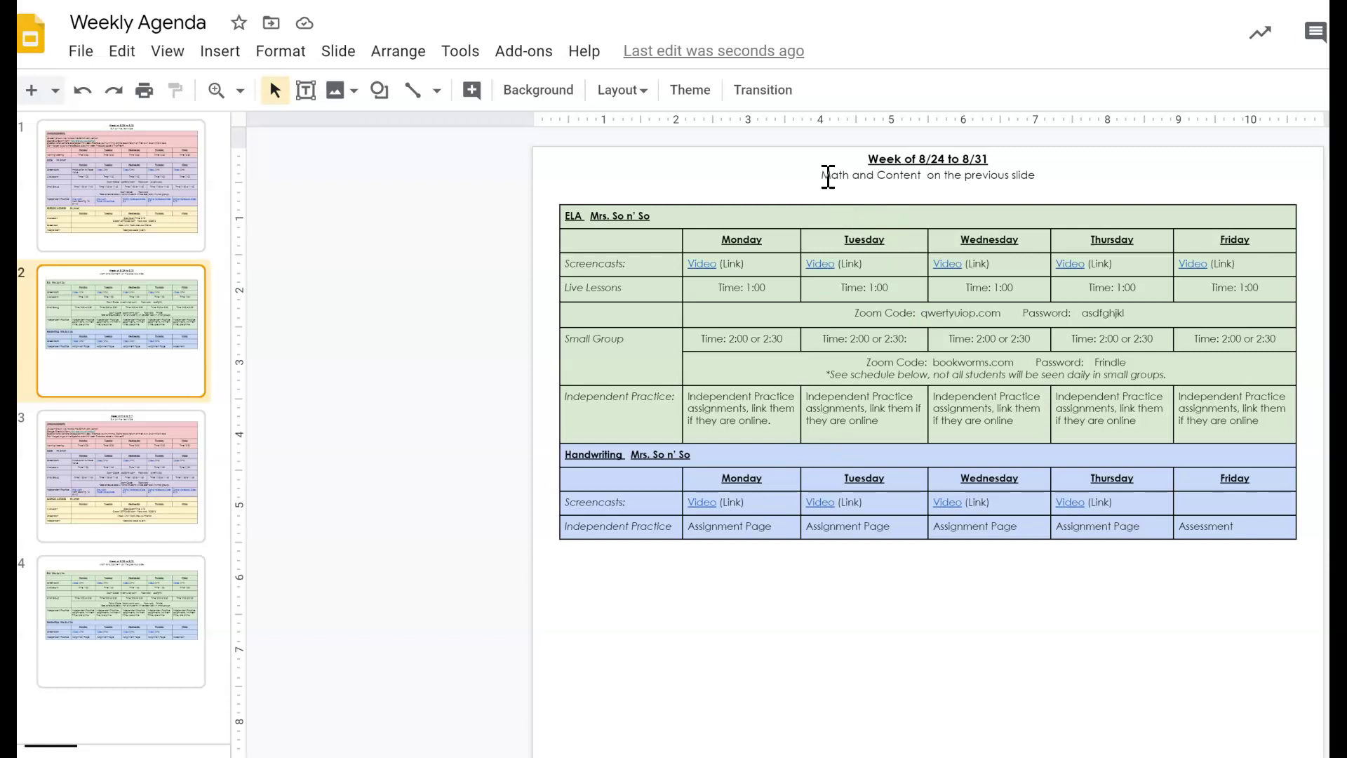
left_click(150, 186)
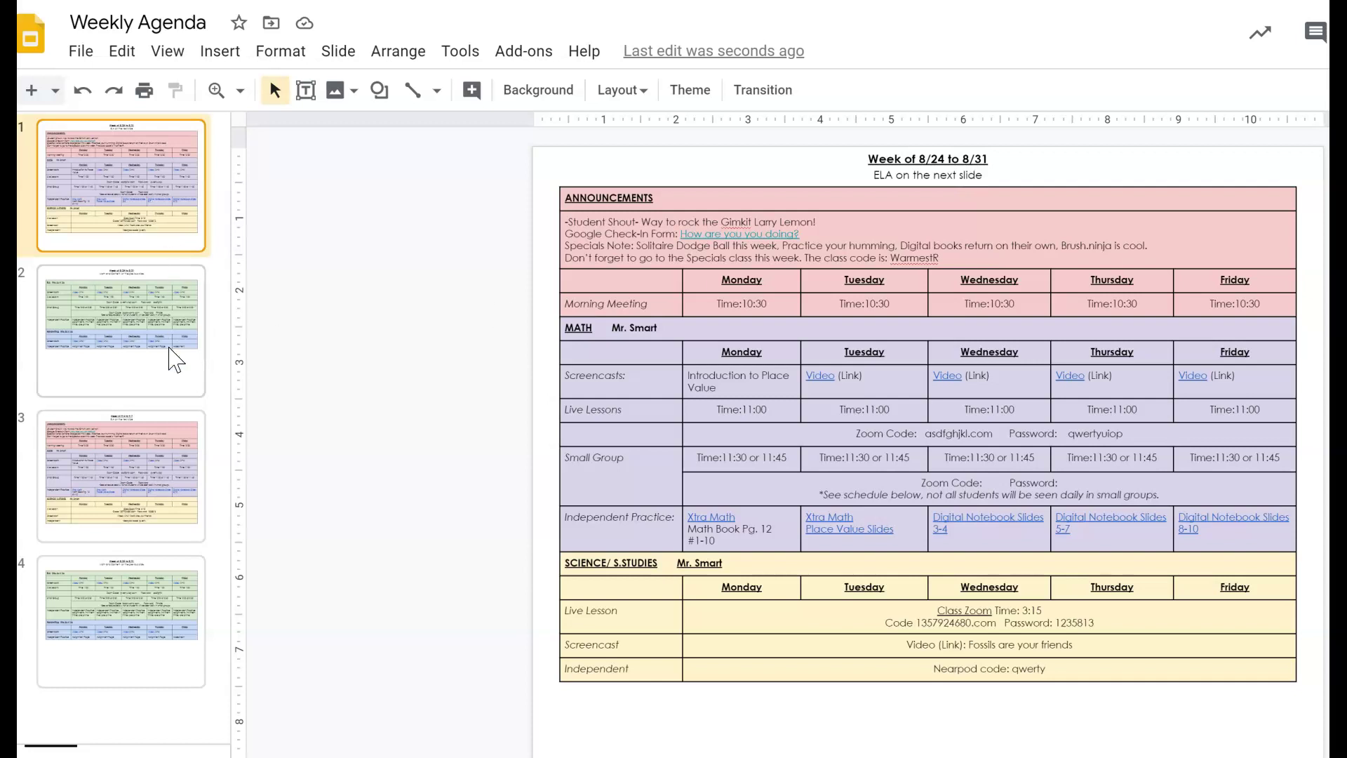
left_click(153, 466)
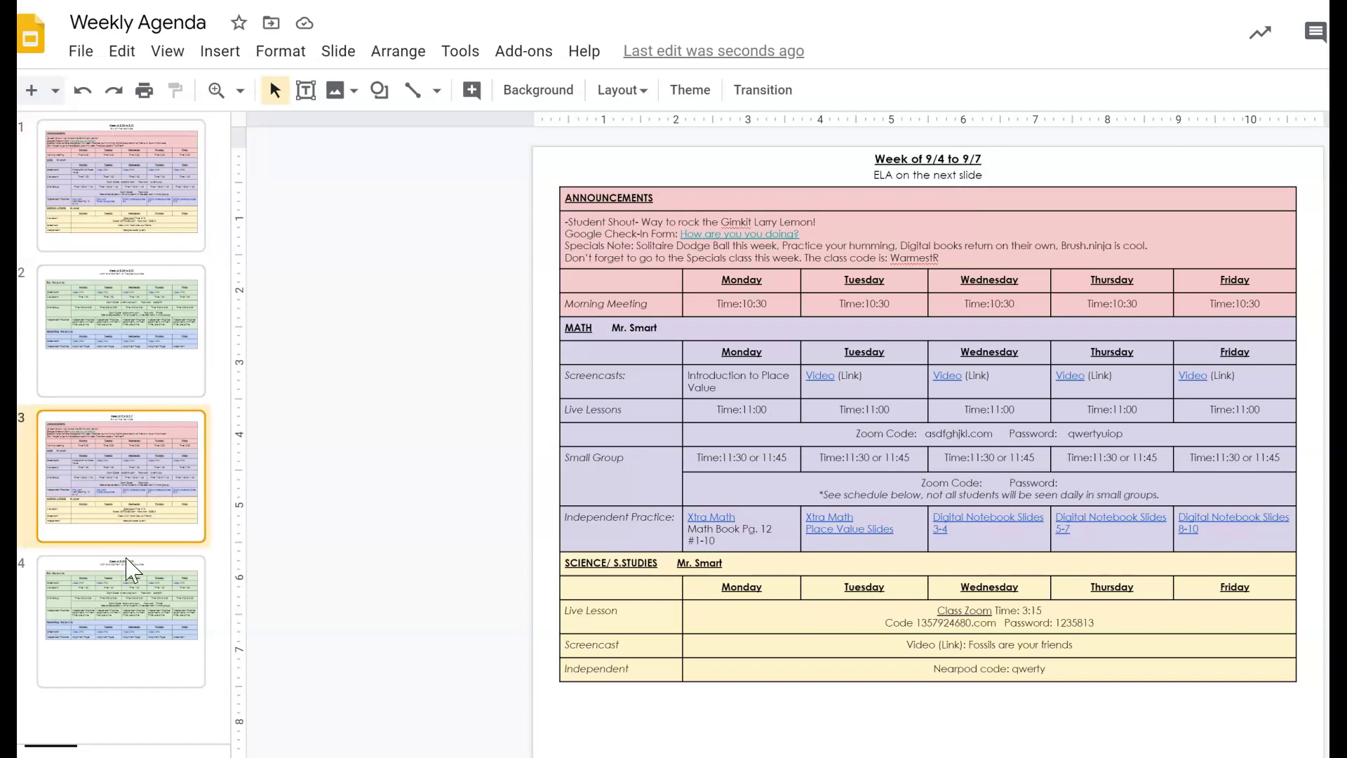
left_click(119, 616)
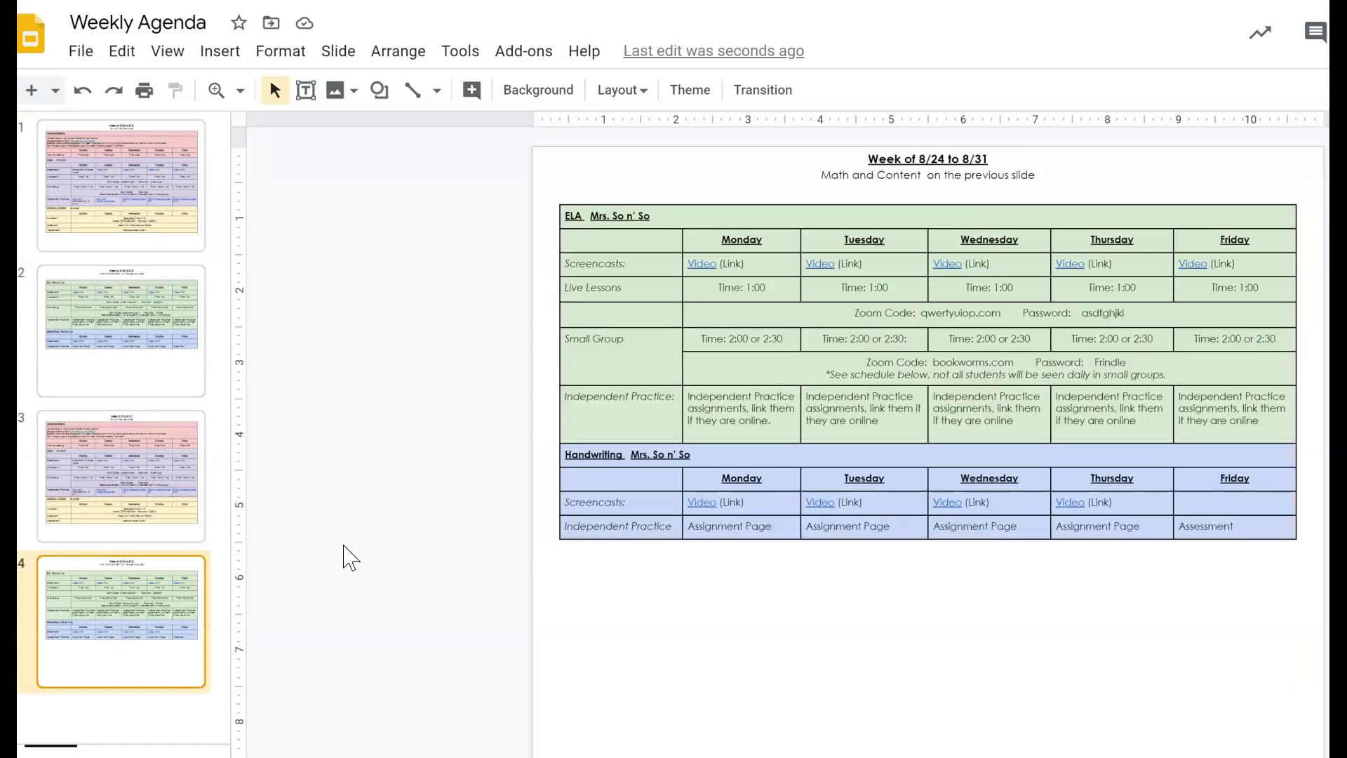
Replace 8/24 and 8/31 in slide 4's title with 9/4 and 9/7.
left_click(932, 161)
left_click_drag(932, 161, 945, 156)
type("9/4")
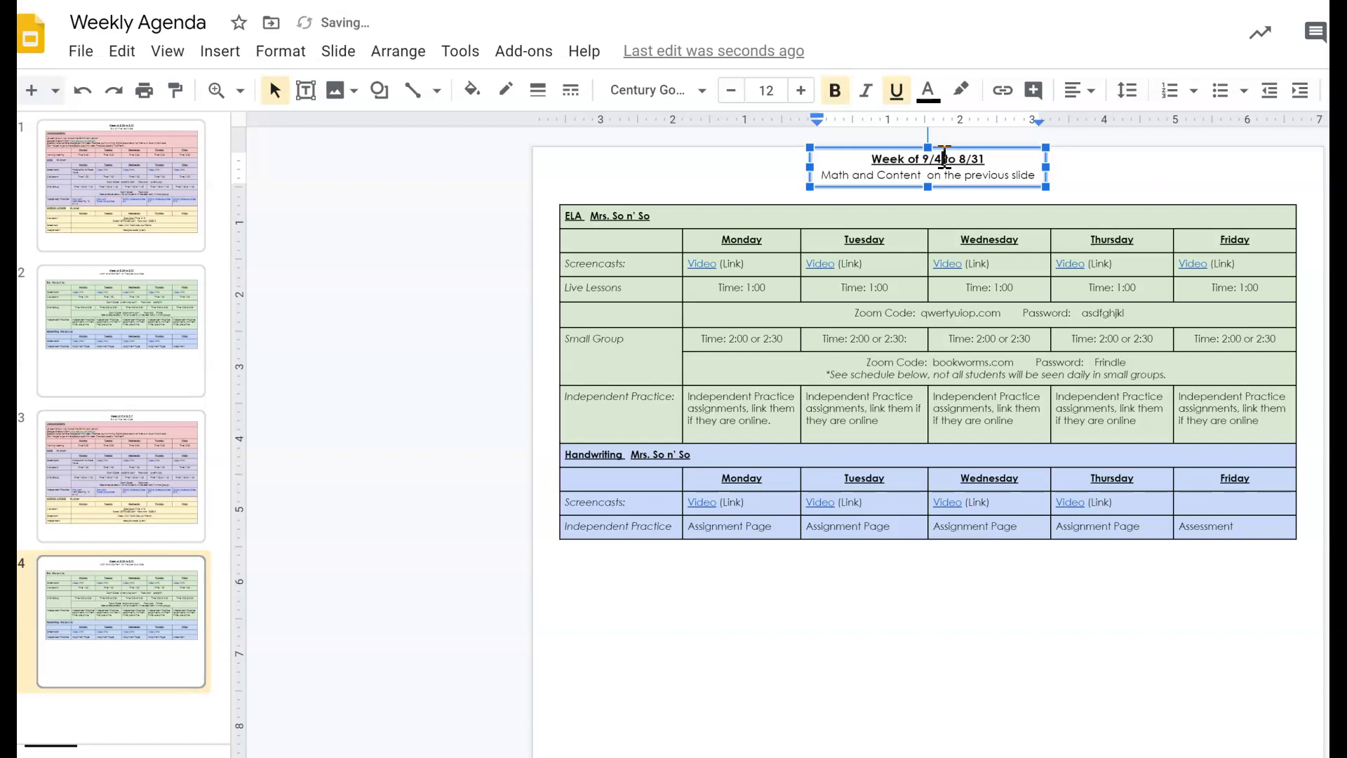
left_click_drag(960, 159, 989, 158)
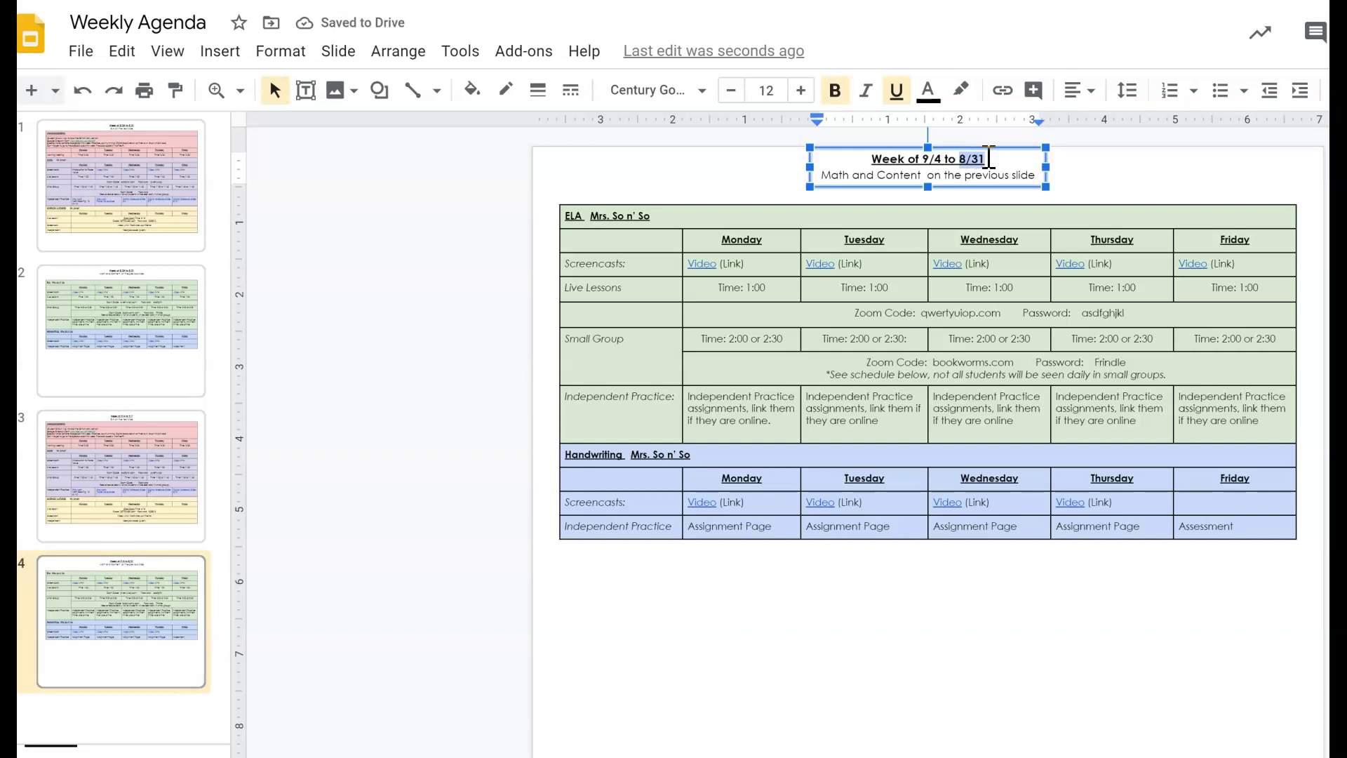
type("9/7")
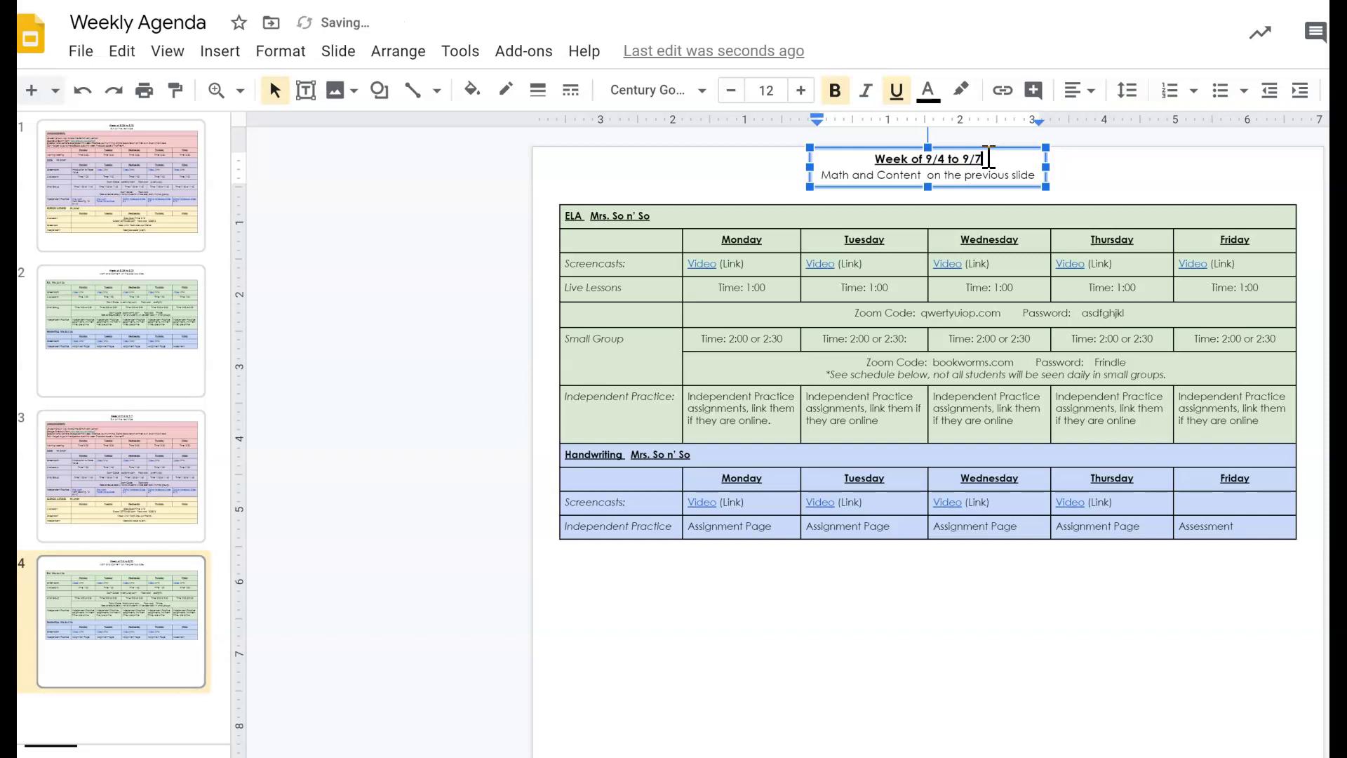
left_click(822, 660)
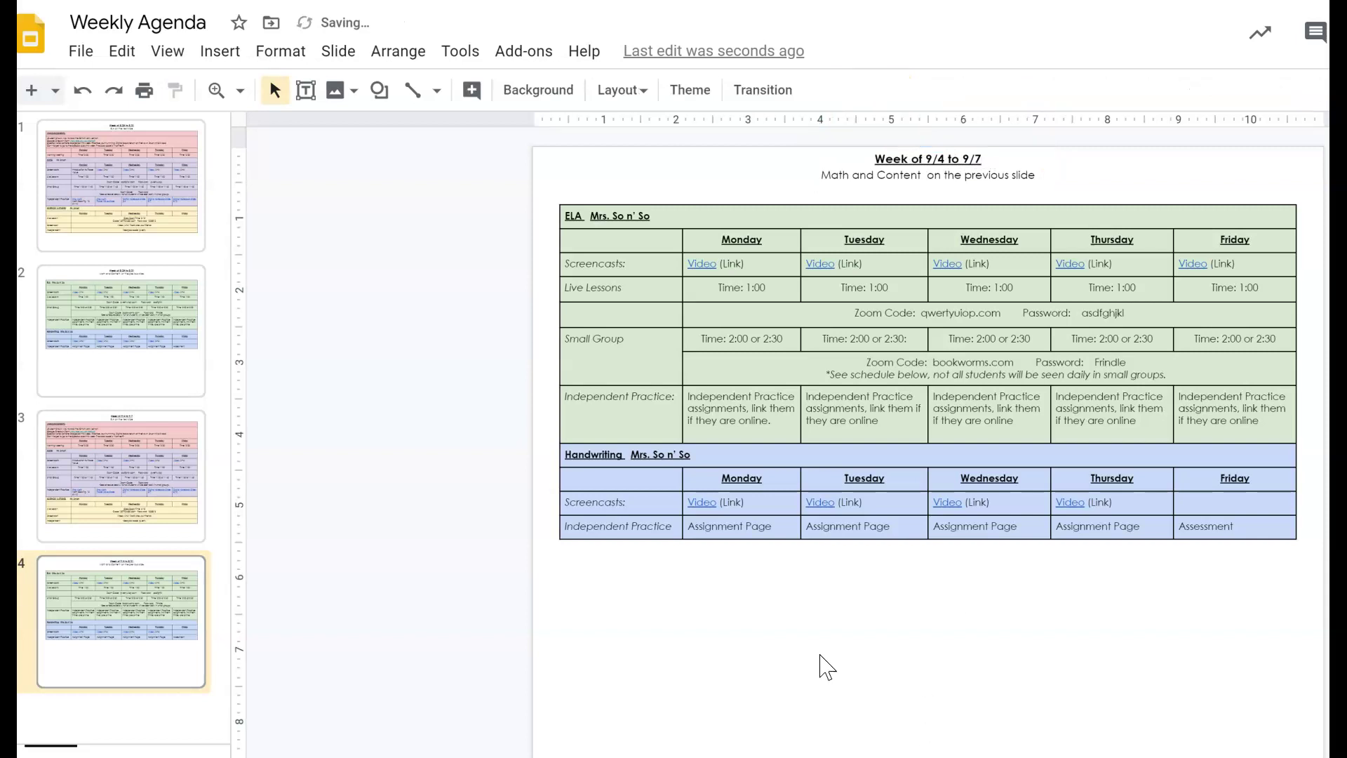
Mark slide 3 as skipped.
left_click(103, 450)
left_click(115, 567)
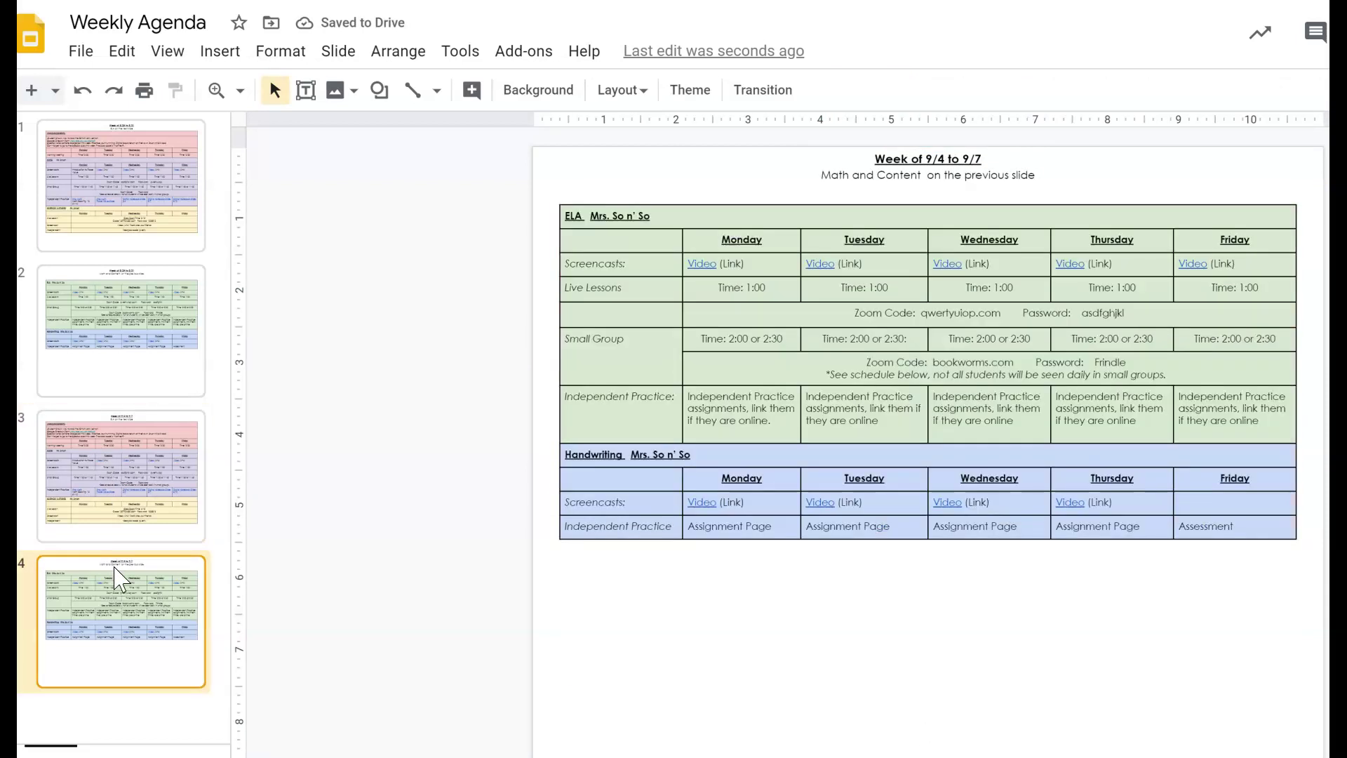
right_click(92, 469)
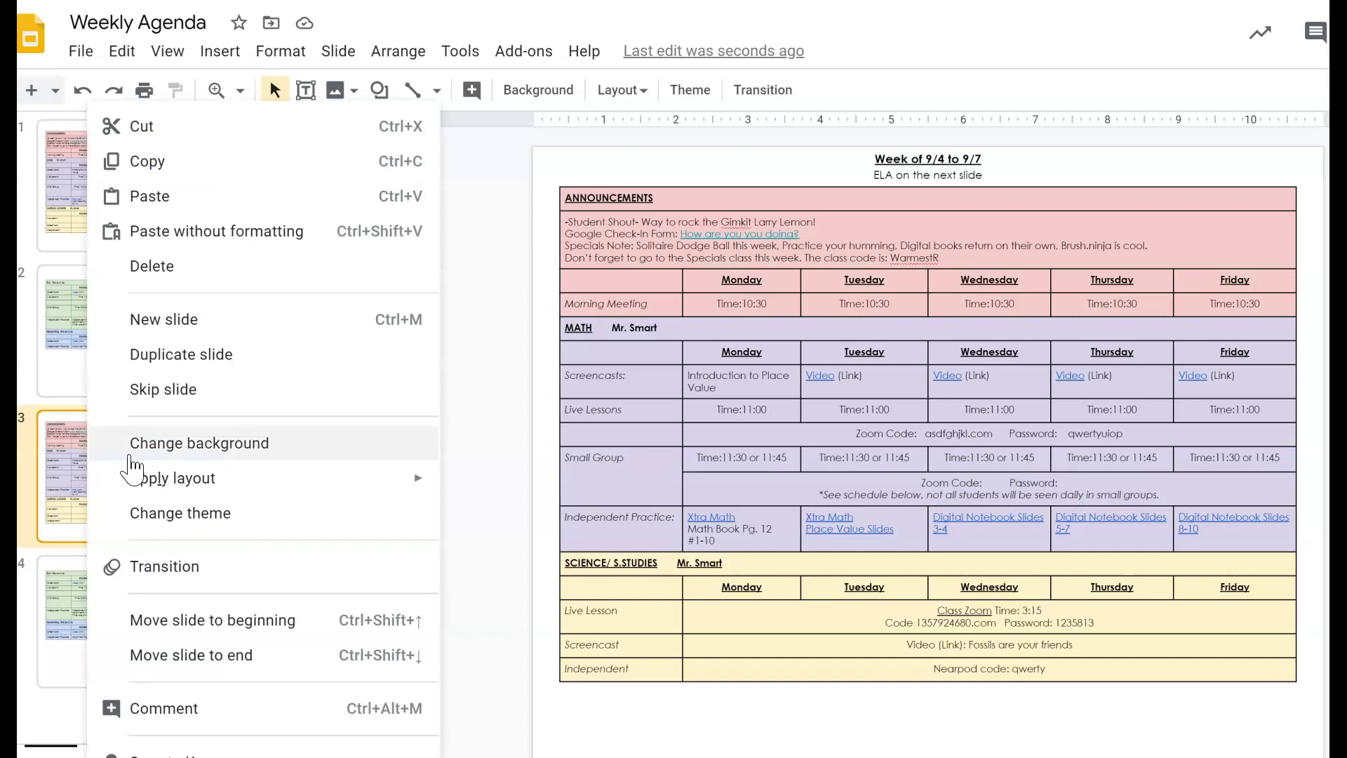
left_click(147, 390)
Mark slide 4 as skipped, deleting an accidental duplicate of it.
left_click(109, 618)
right_click(109, 618)
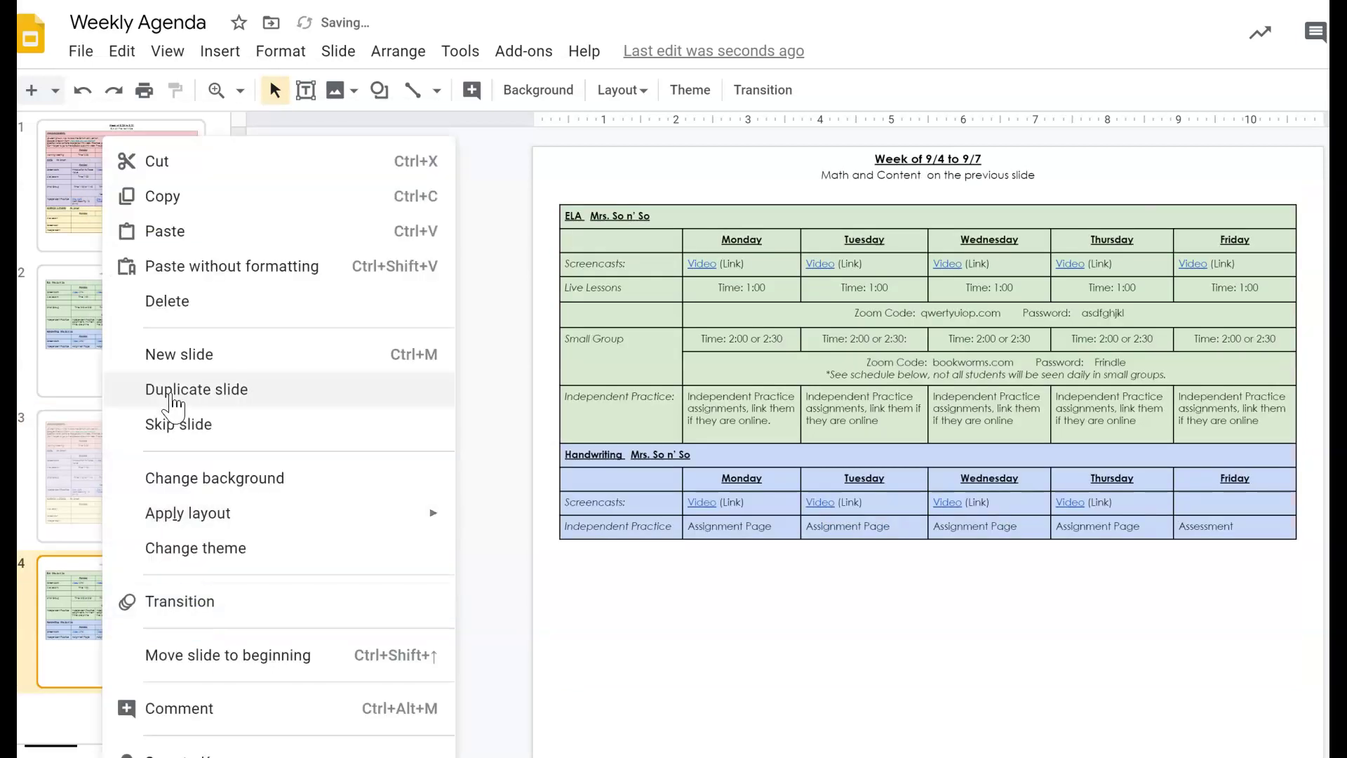
left_click(168, 390)
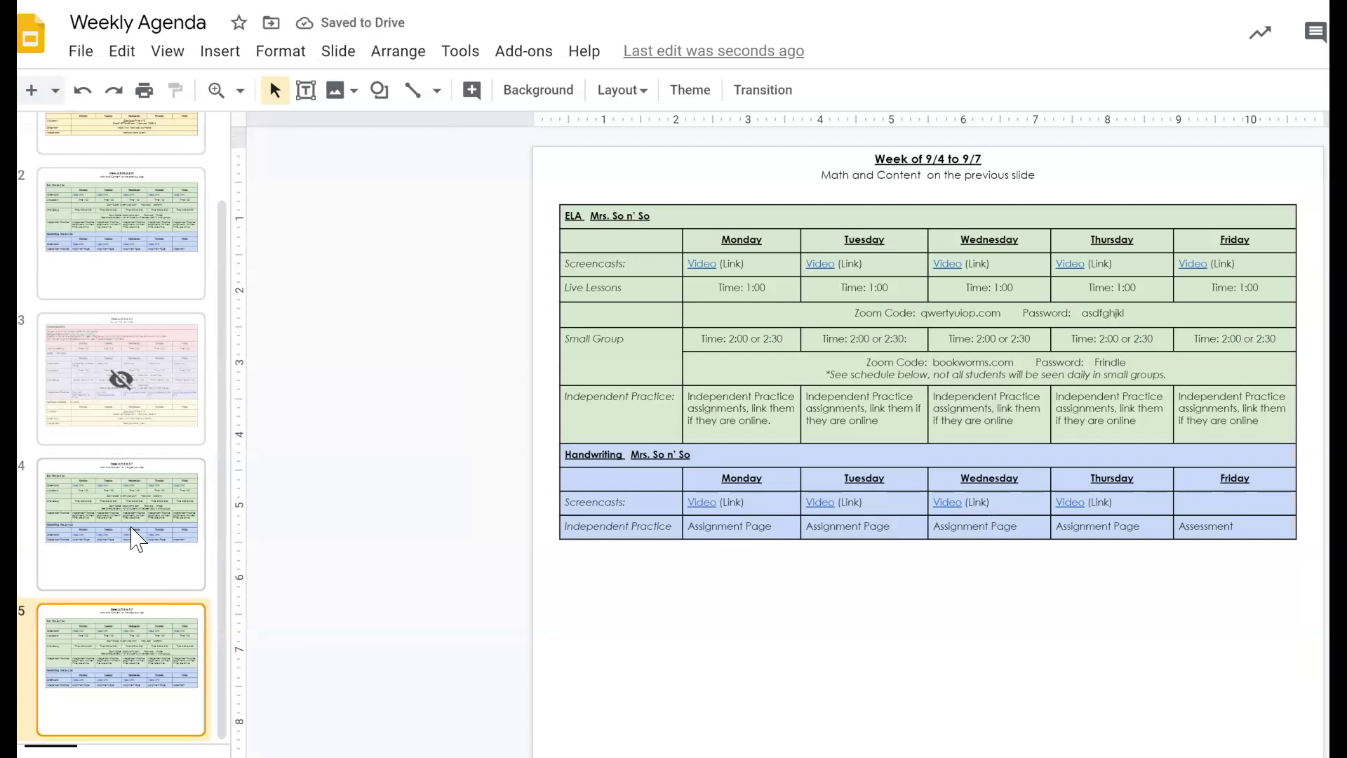
key("Delete")
right_click(130, 626)
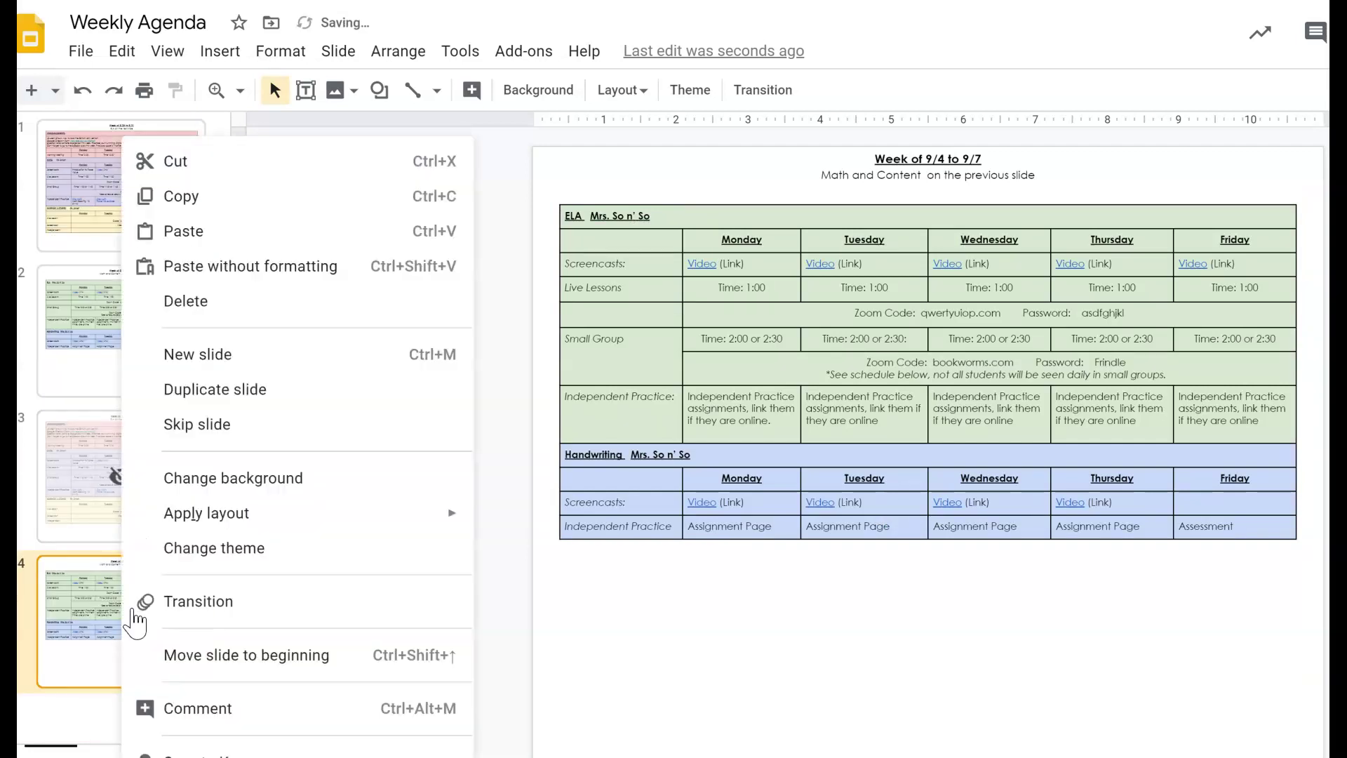
left_click(217, 437)
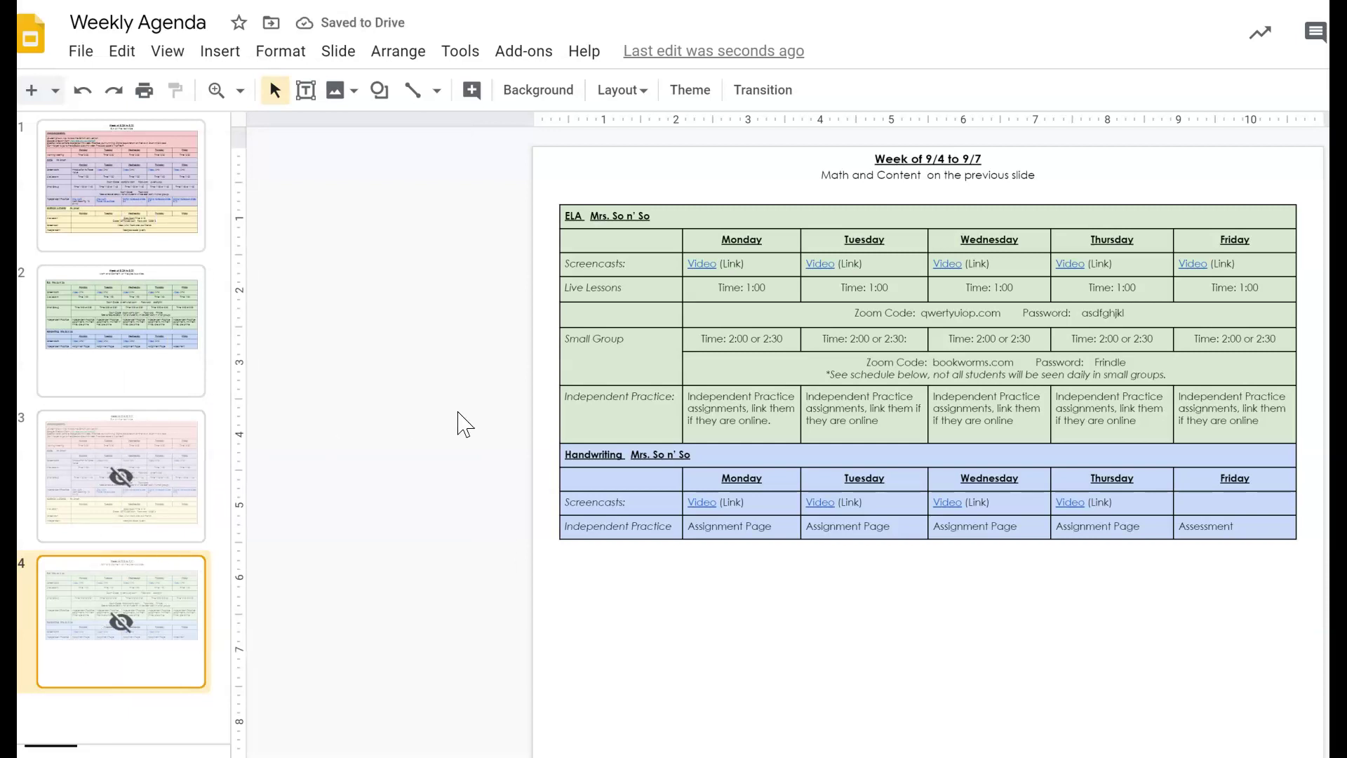
left_click(141, 451)
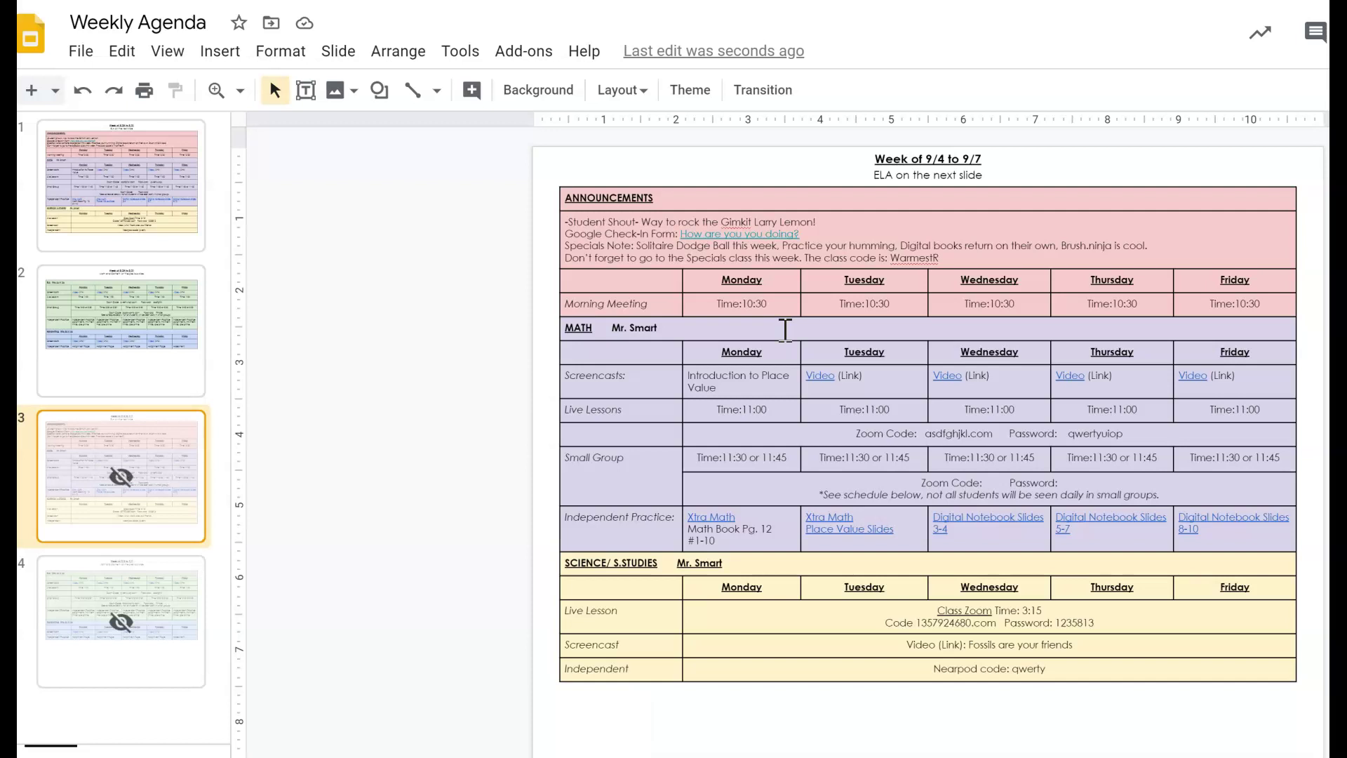
Move slides 3 and 4 to the top of the deck and unskip them.
left_click(140, 582, "shift")
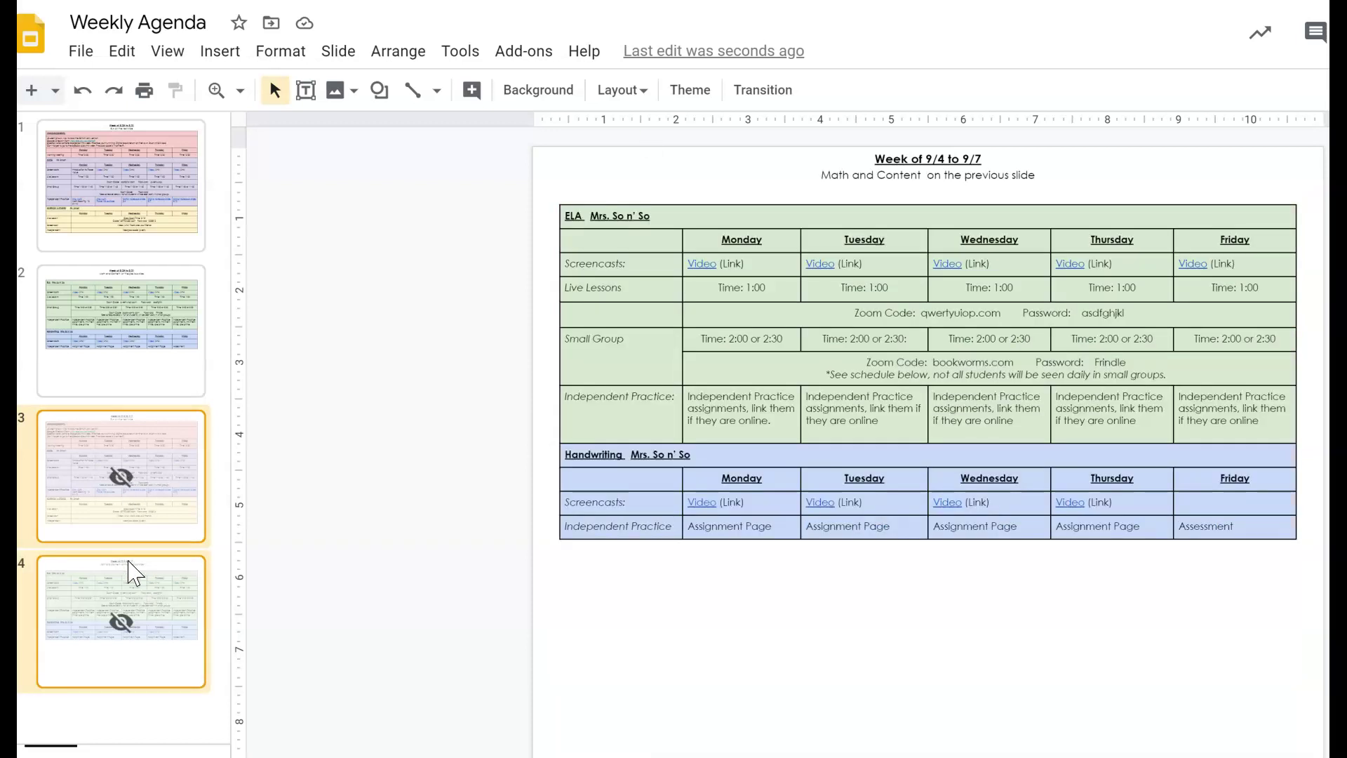
left_click_drag(149, 505, 133, 163)
right_click(167, 195)
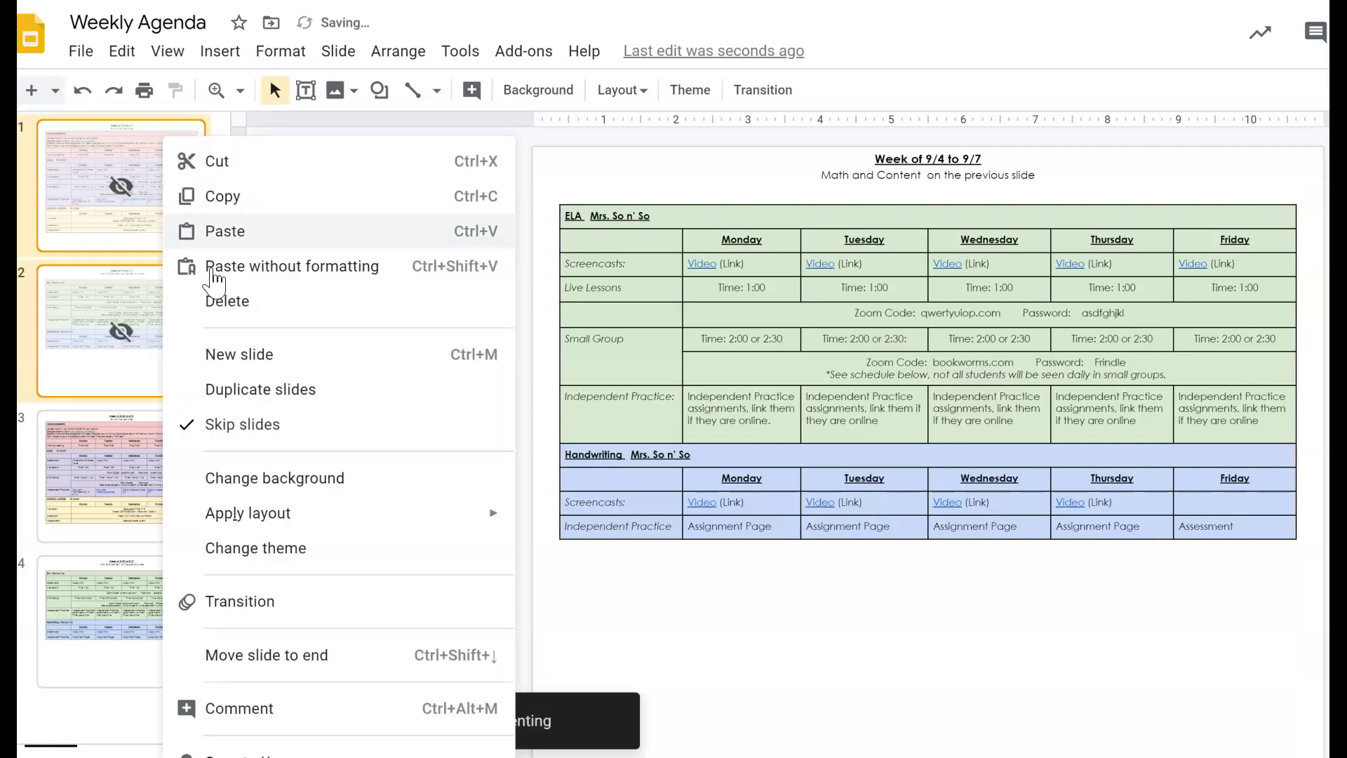
left_click(251, 428)
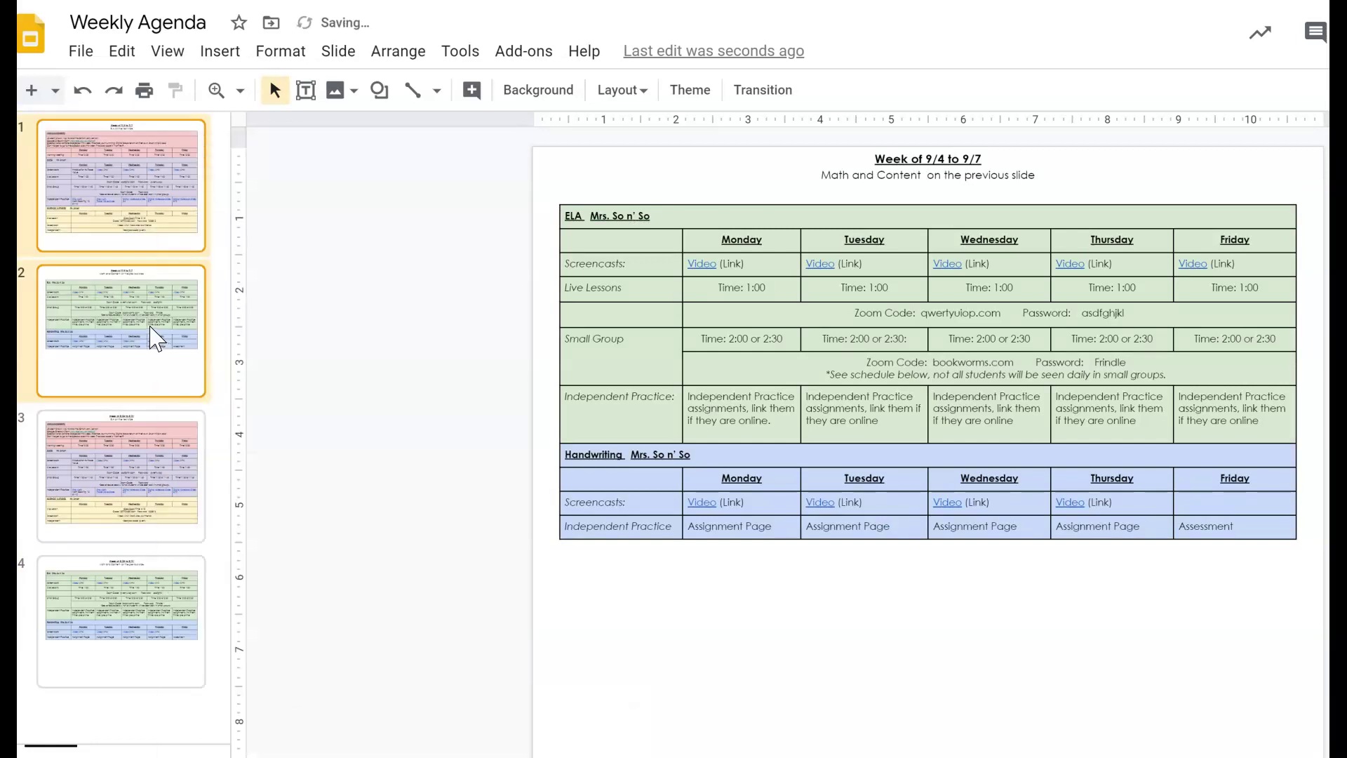